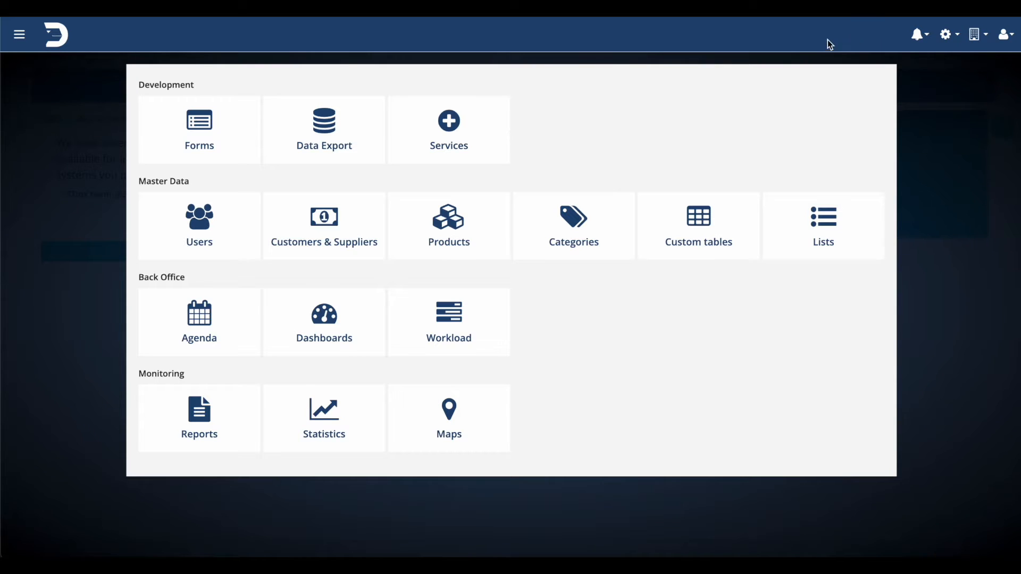
Open the environment's services list and start adding a new service.
click(980, 35)
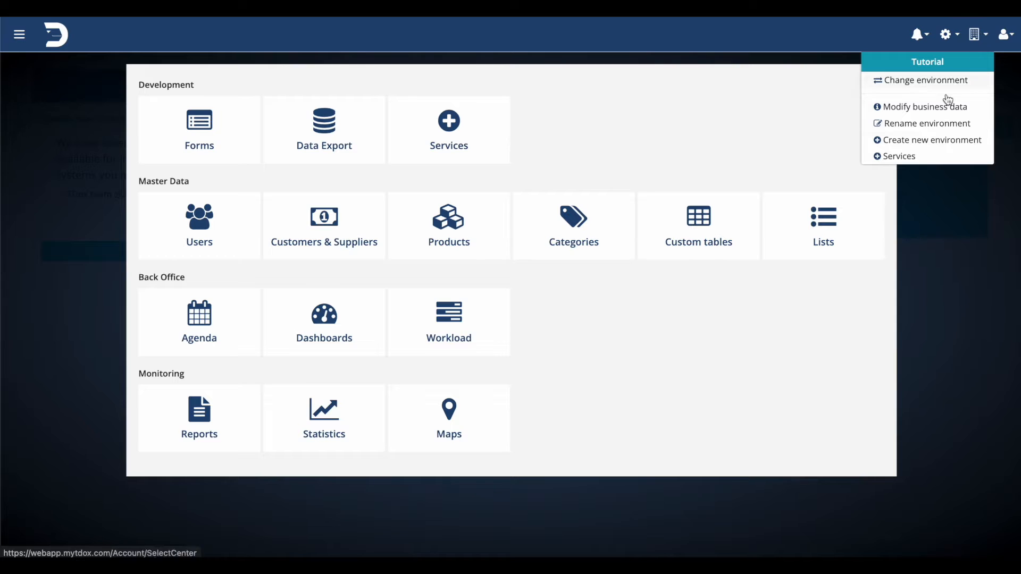
click(906, 164)
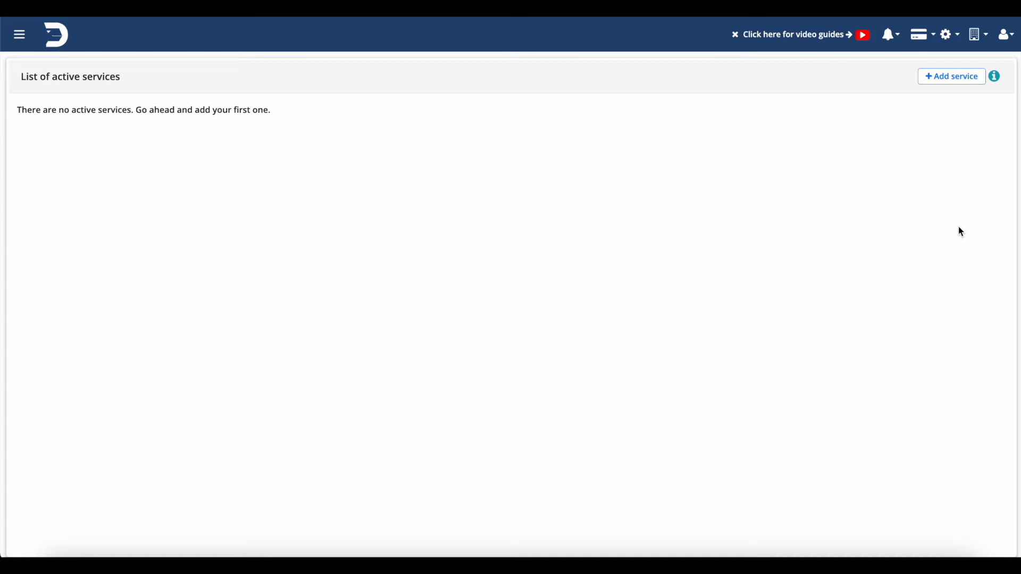
click(955, 86)
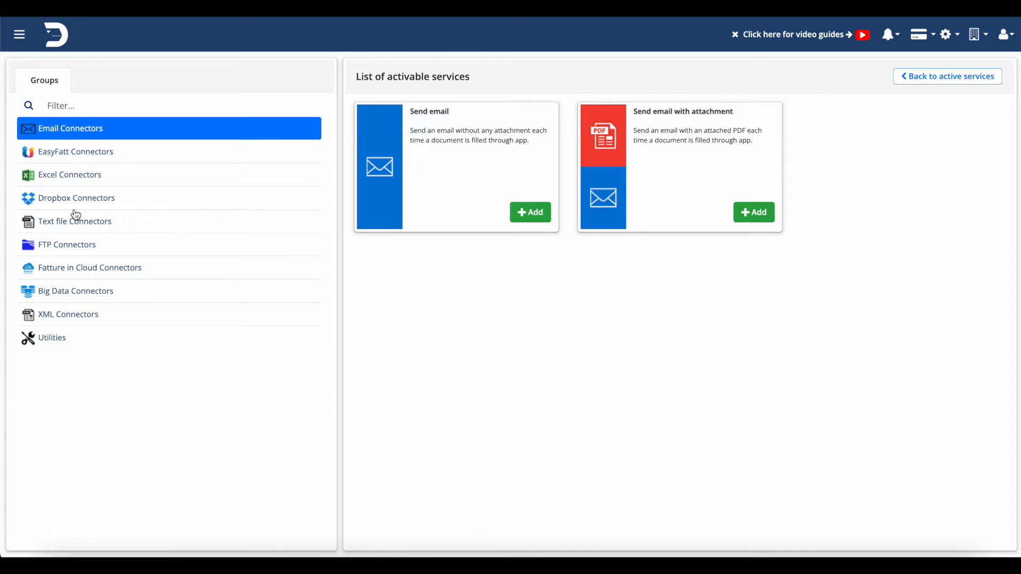
Browse the connector groups to see the available services, ending on Email Connectors.
click(82, 195)
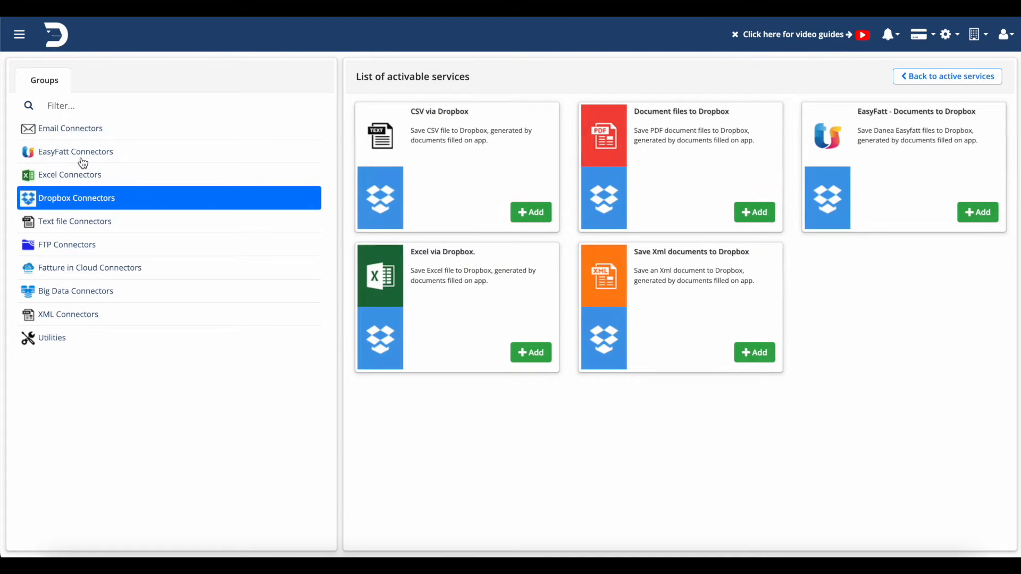
click(82, 159)
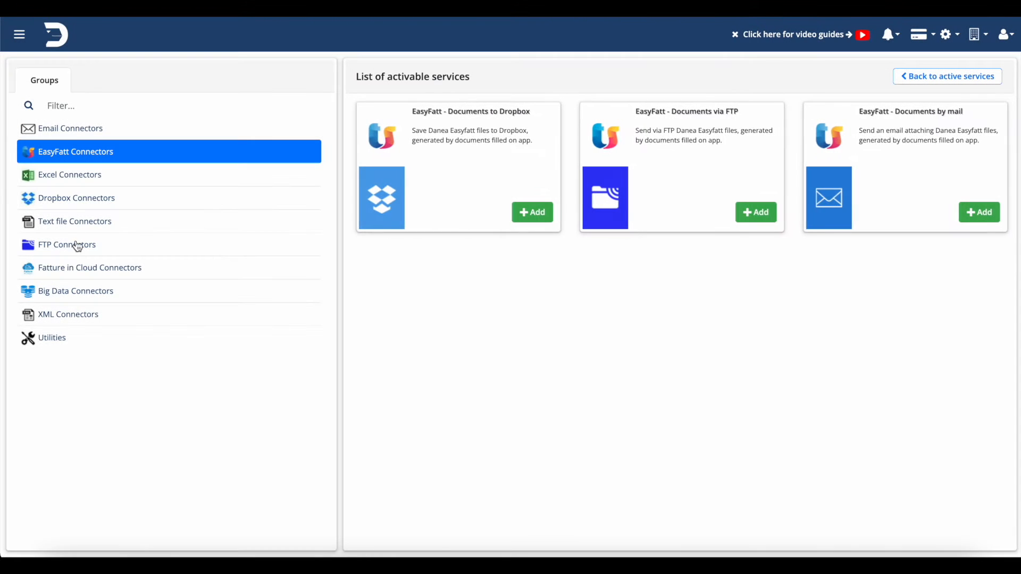
click(76, 244)
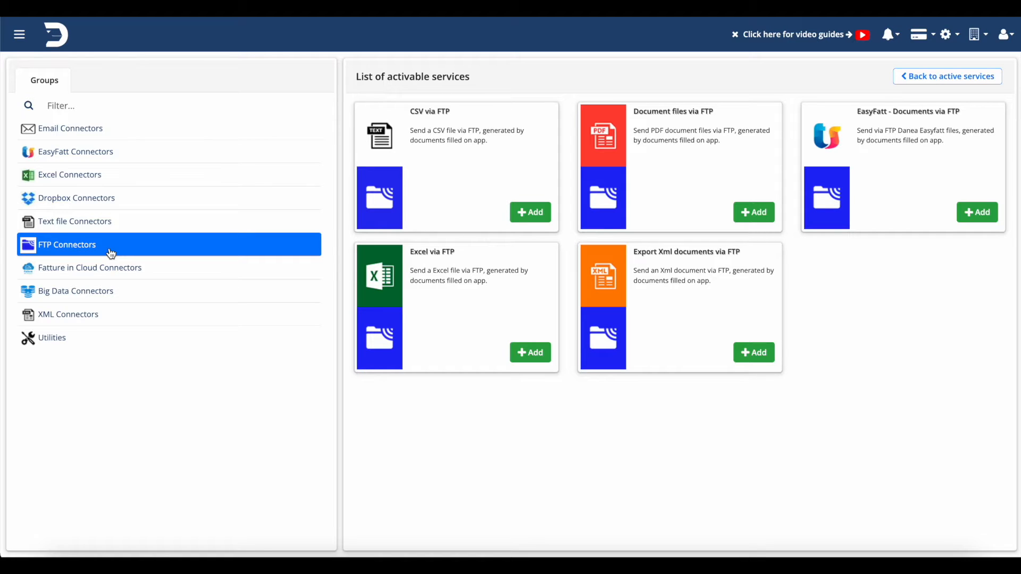
click(107, 275)
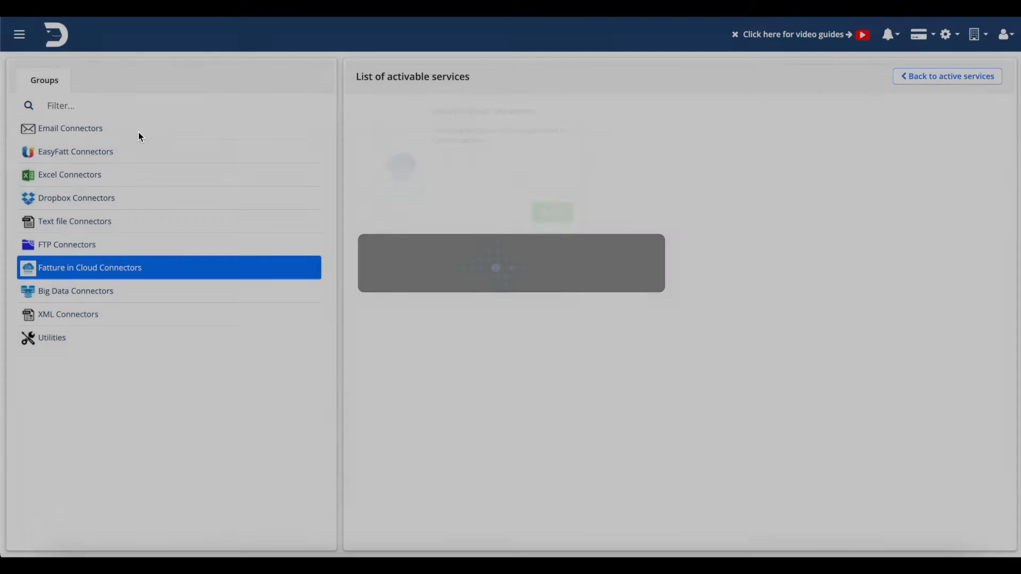
click(130, 133)
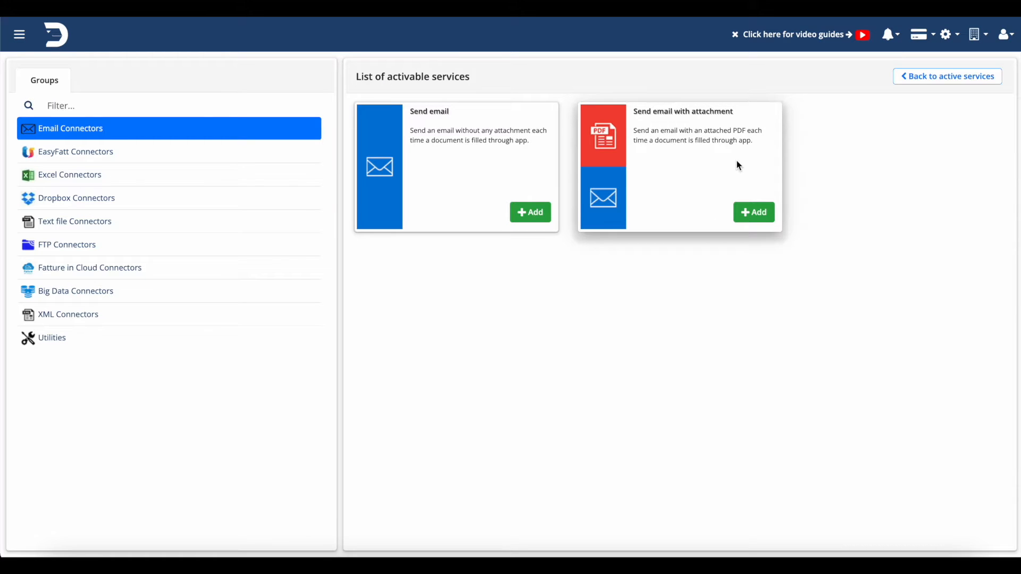
Add the Send email service with the 5 € 30-day payment profile and automatic renewal, and confirm its activation.
click(527, 213)
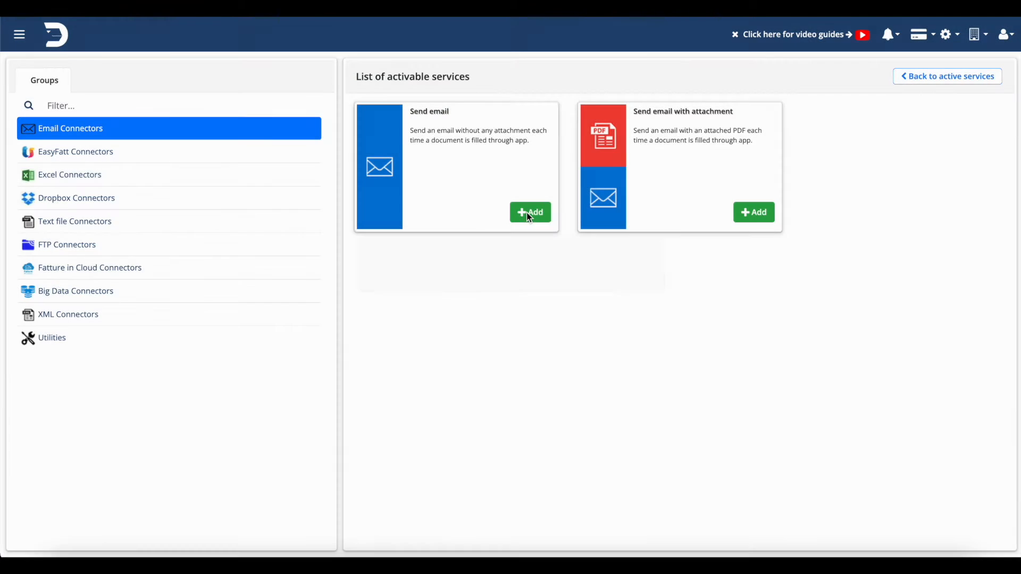
scroll(511, 392, down, 2)
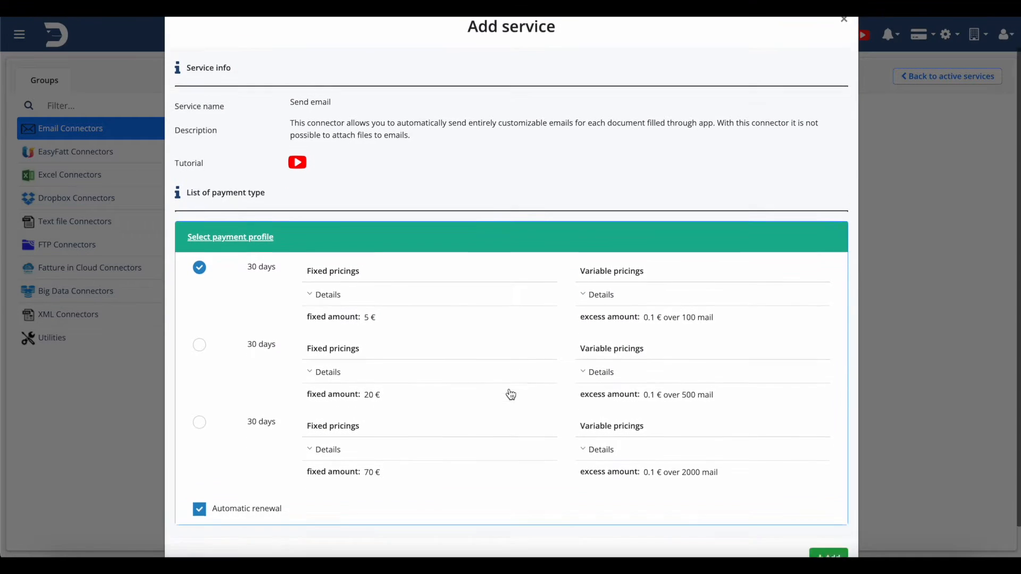
scroll(511, 394, up, 2)
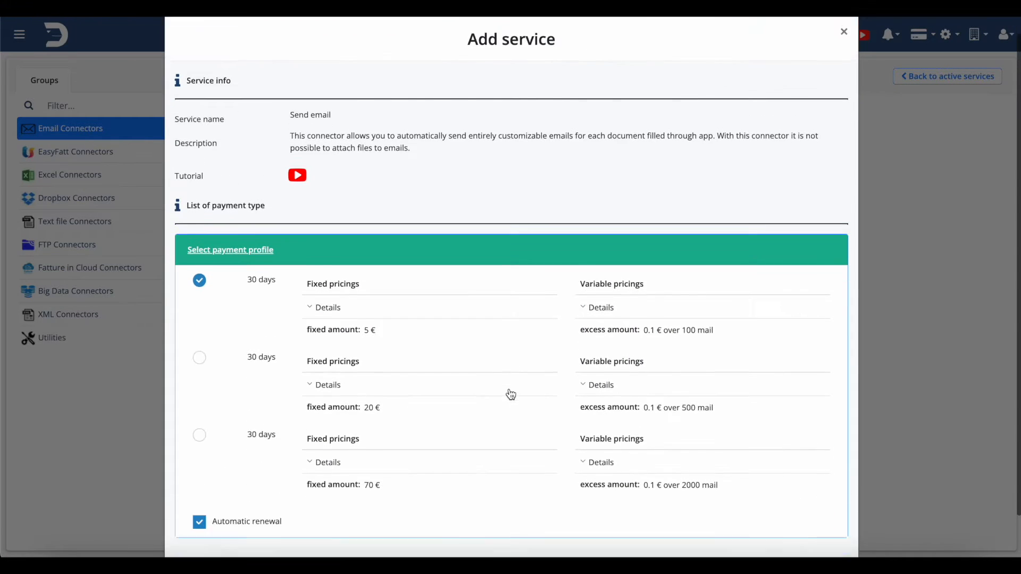
scroll(511, 393, down, 2)
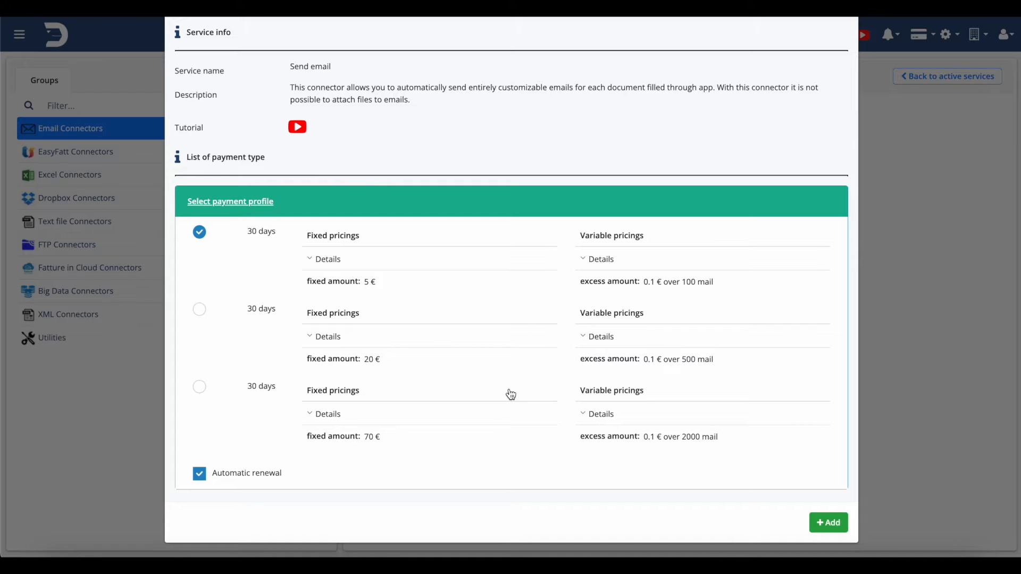
scroll(510, 394, up, 2)
scroll(511, 394, down, 2)
click(200, 479)
click(200, 478)
click(827, 523)
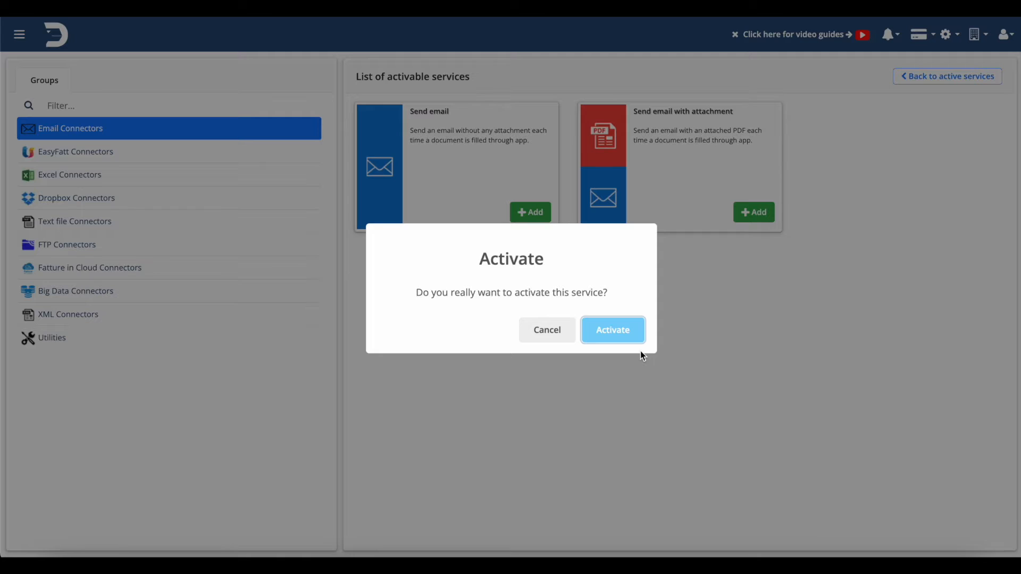
click(634, 339)
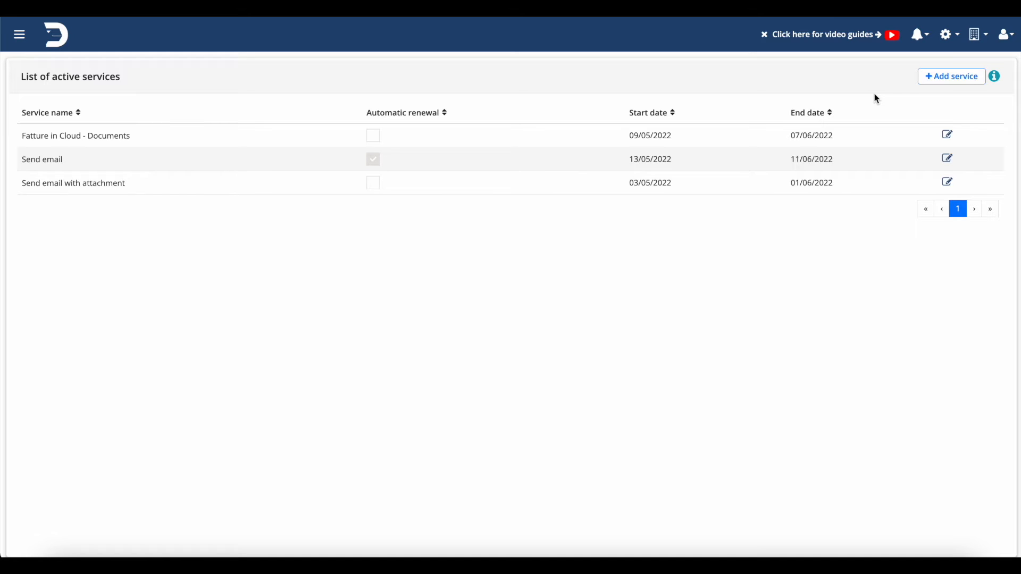
Open the Business quote template form in the form designer.
click(56, 35)
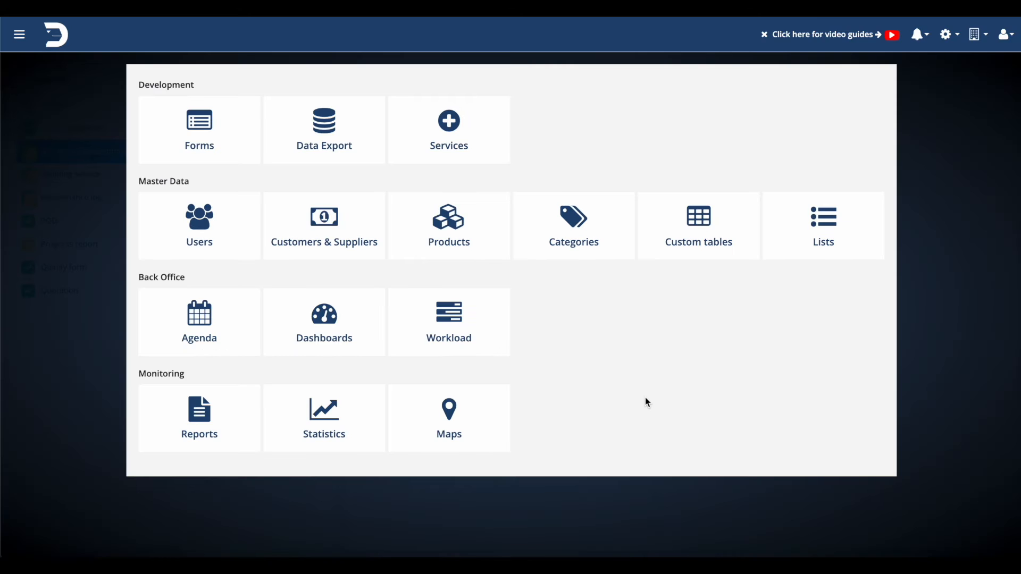
click(201, 152)
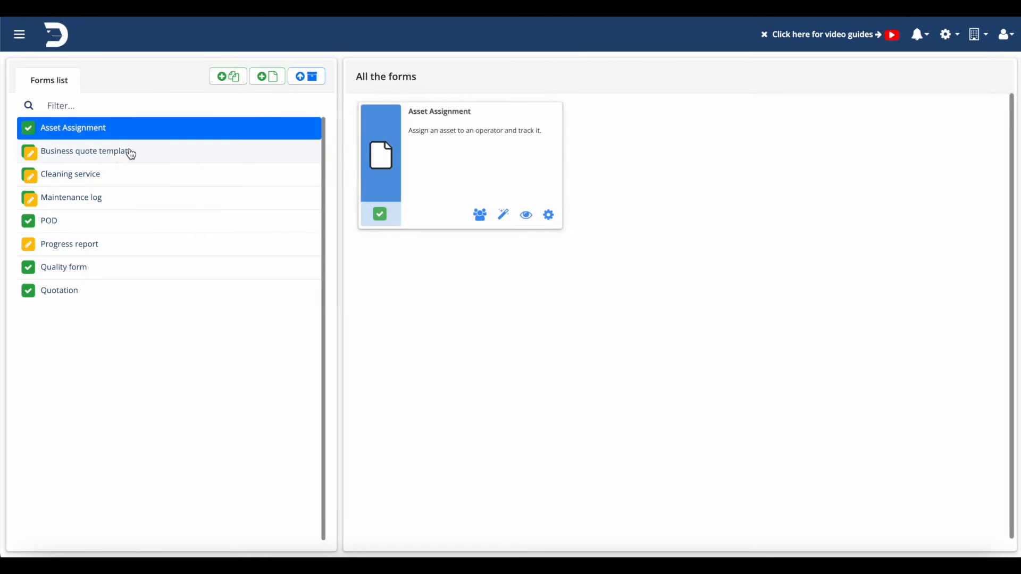
click(117, 153)
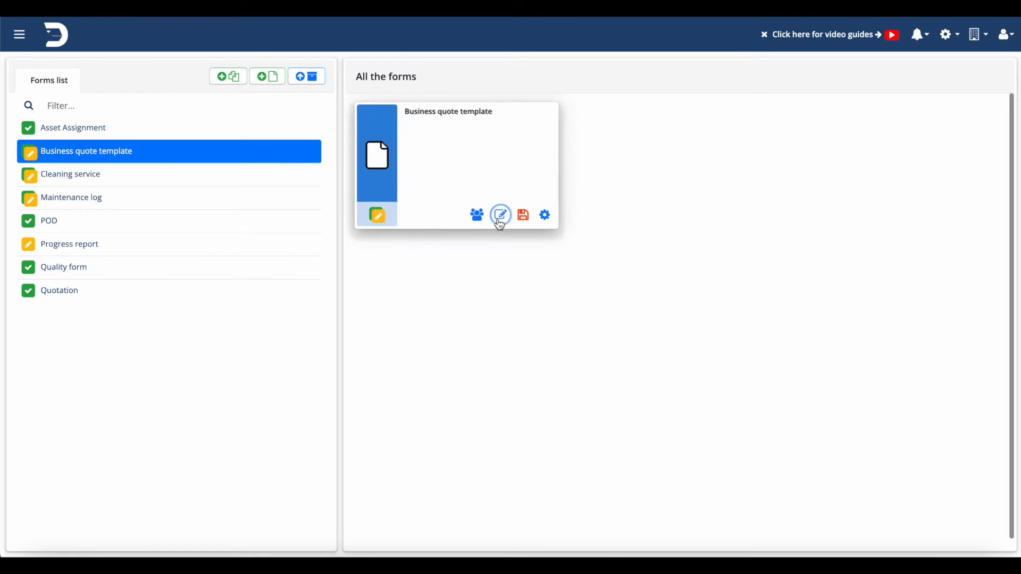
click(501, 215)
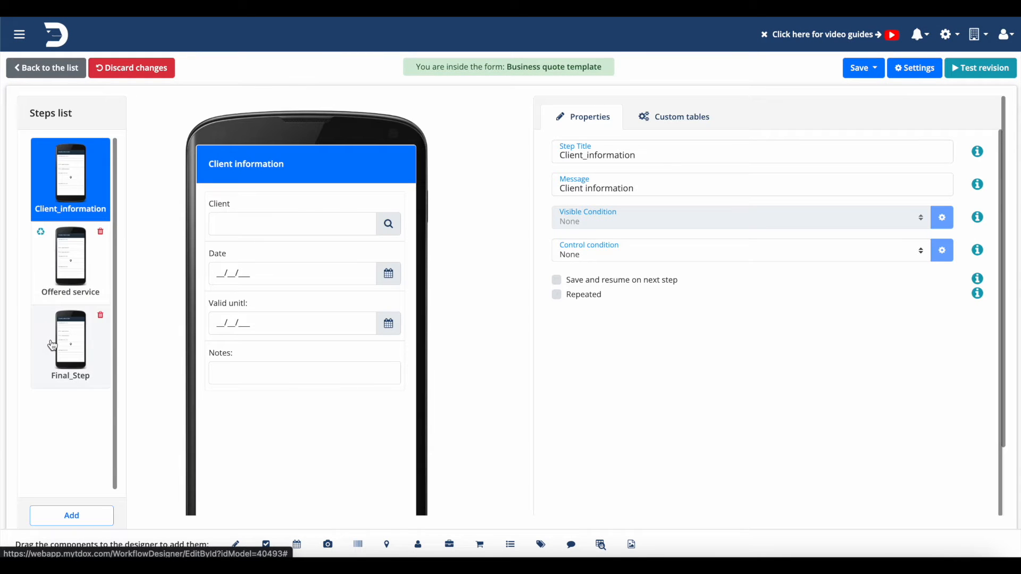
Add a text field to the end of the Final_Step step, below the signature.
click(68, 382)
drag(236, 544, 233, 456)
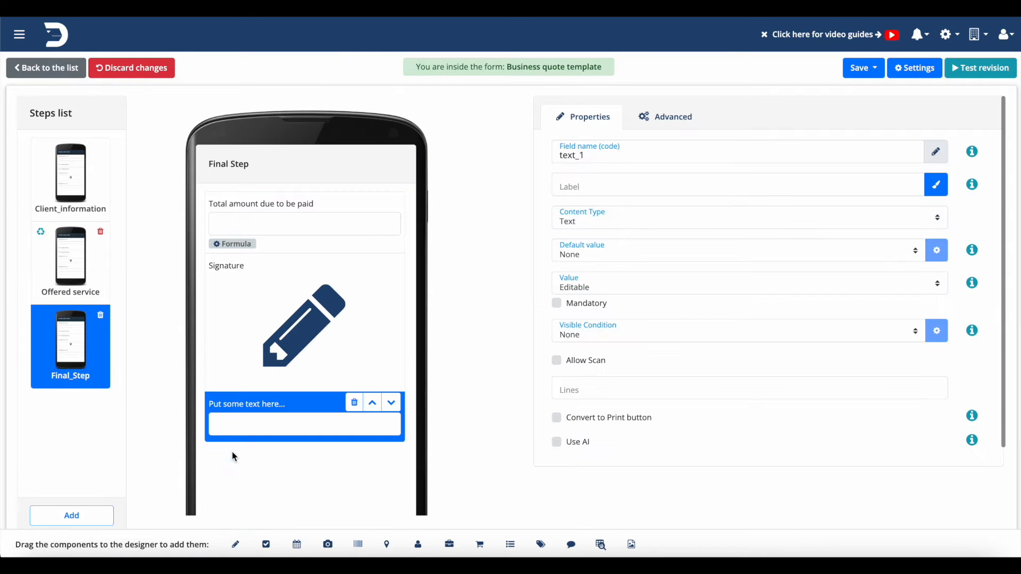
Make the new text field hidden and label it "Hidden text".
click(613, 288)
click(584, 256)
click(591, 181)
text(Hidden)
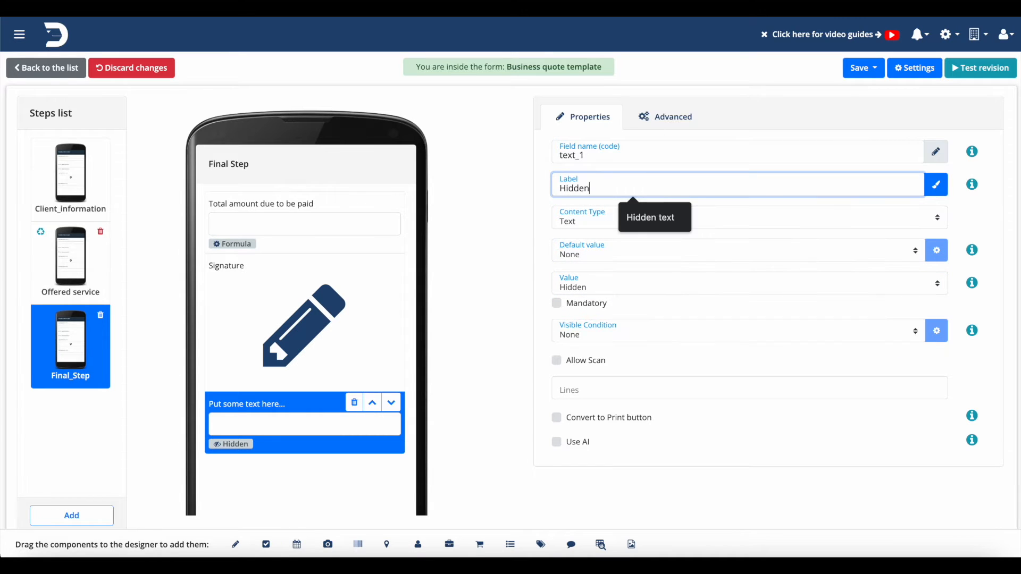
text( text)
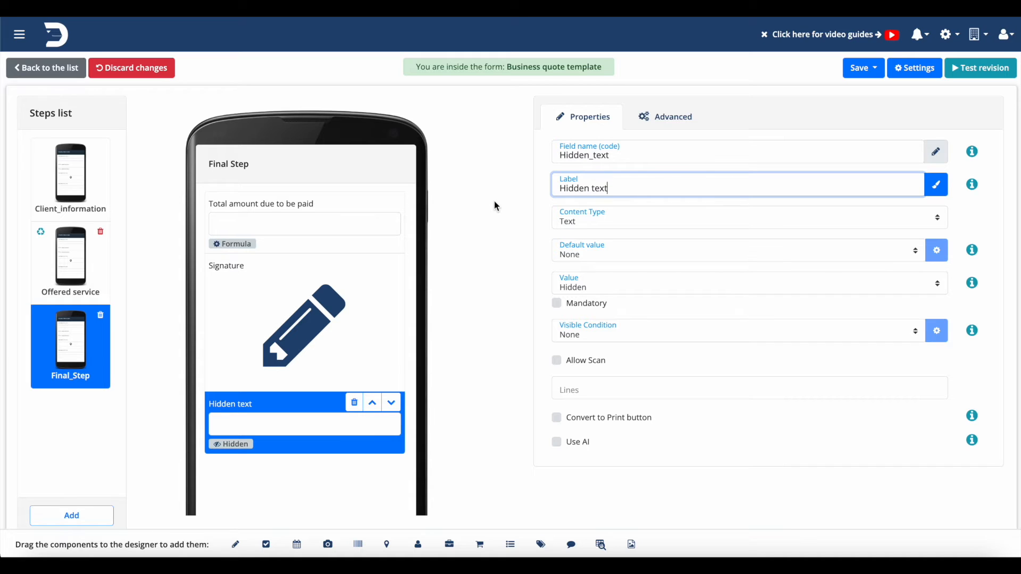
Set the hidden field's default value type to Formula.
click(473, 330)
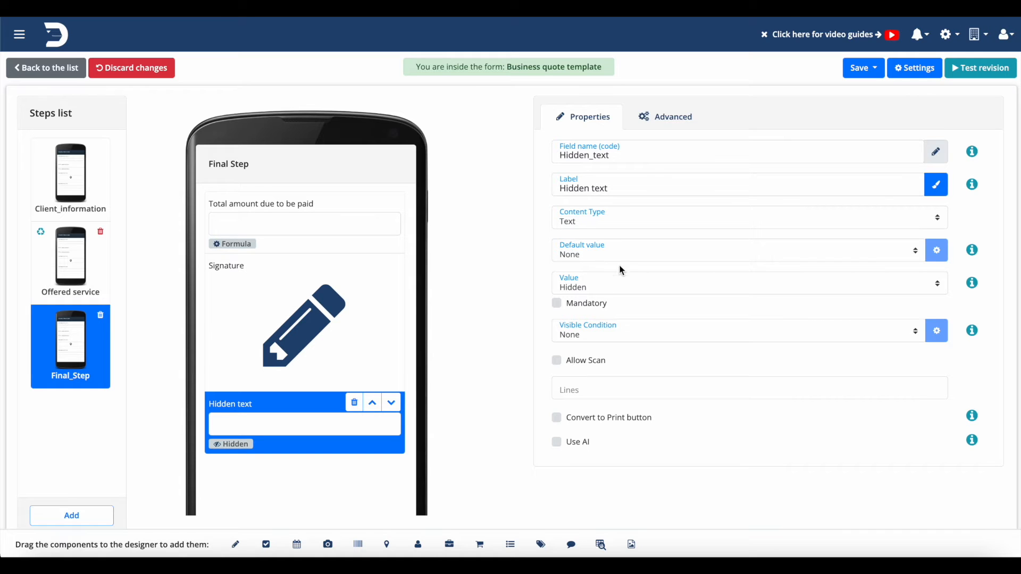
click(646, 255)
click(634, 273)
Write the default value formula "Business quote registered for client" + the client's Business name variable, and save it.
click(936, 250)
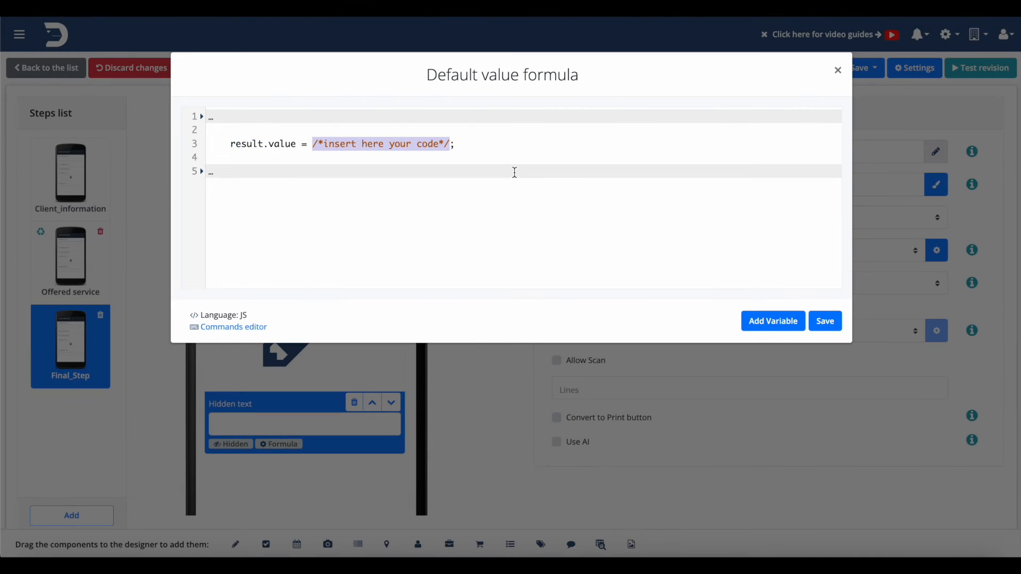
text(usiness q)
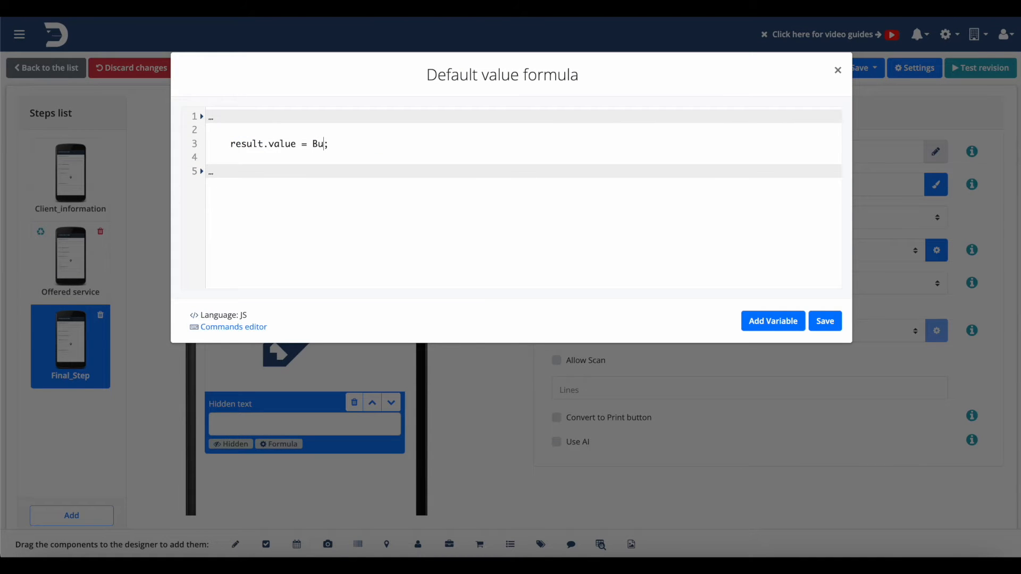
text(uote )
text(registered)
text( for client )
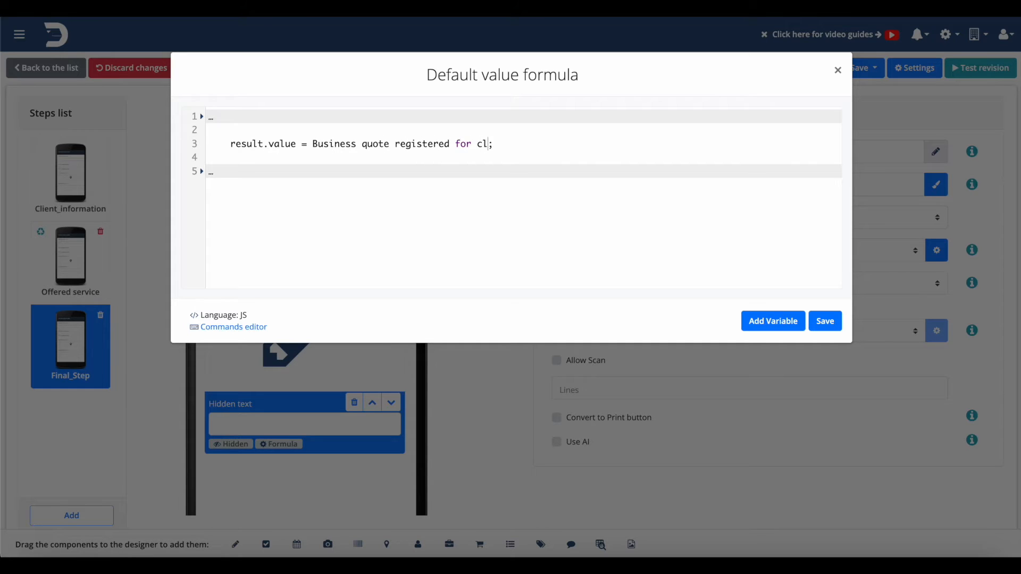
text(+)
click(755, 319)
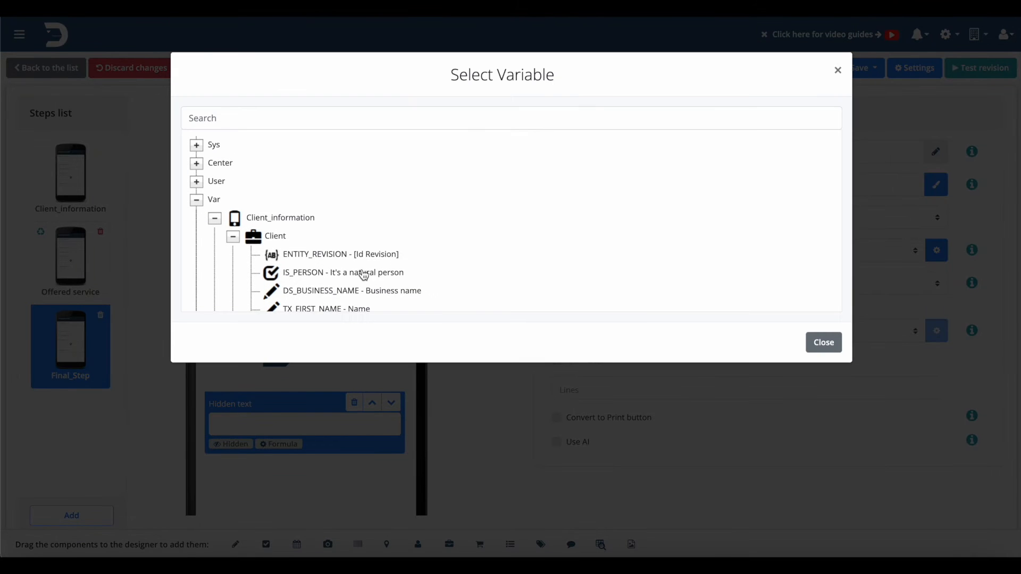
click(379, 296)
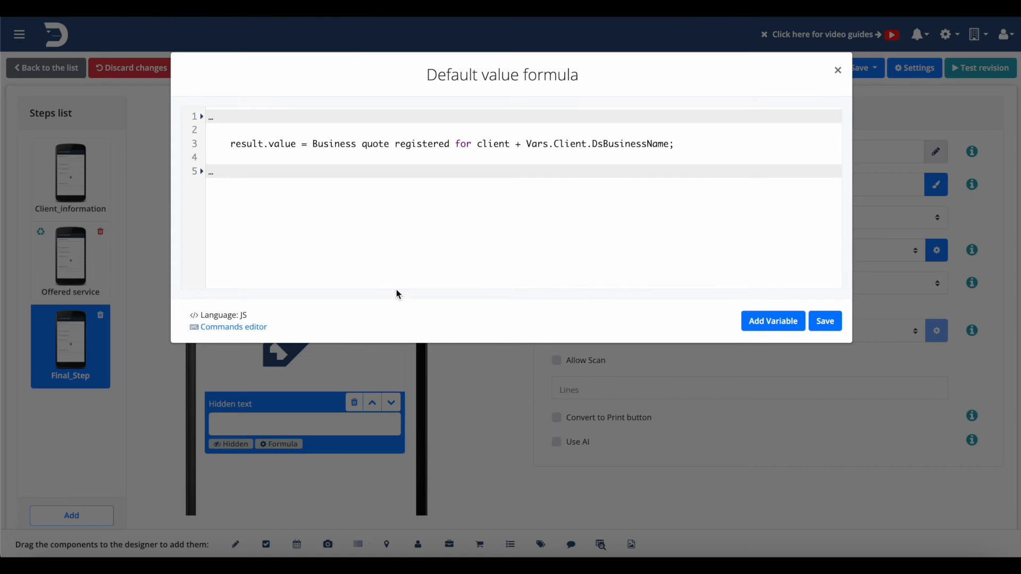
click(826, 321)
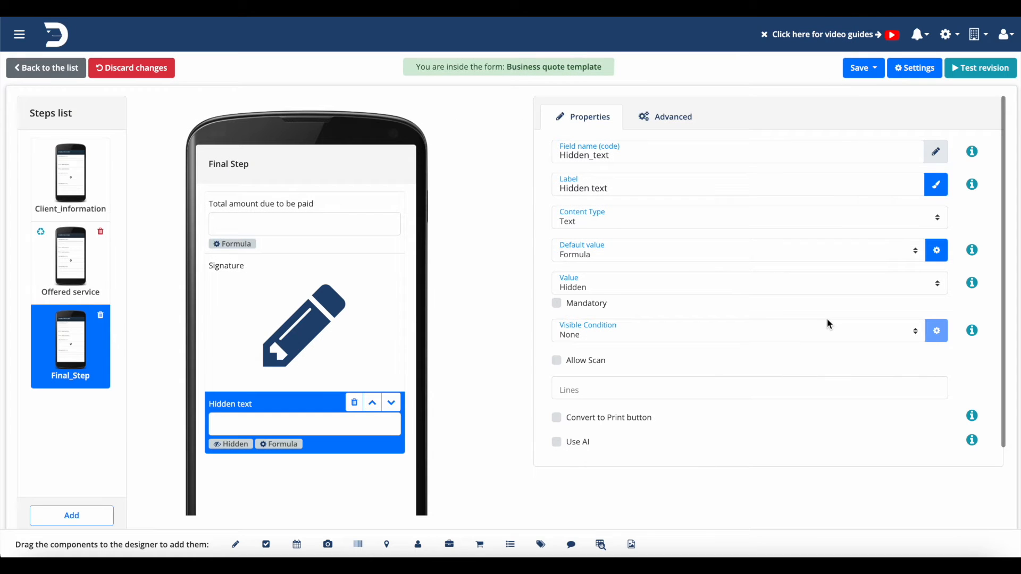
Save the form and go to the PDF designer, then save and close the PDF layout.
click(863, 68)
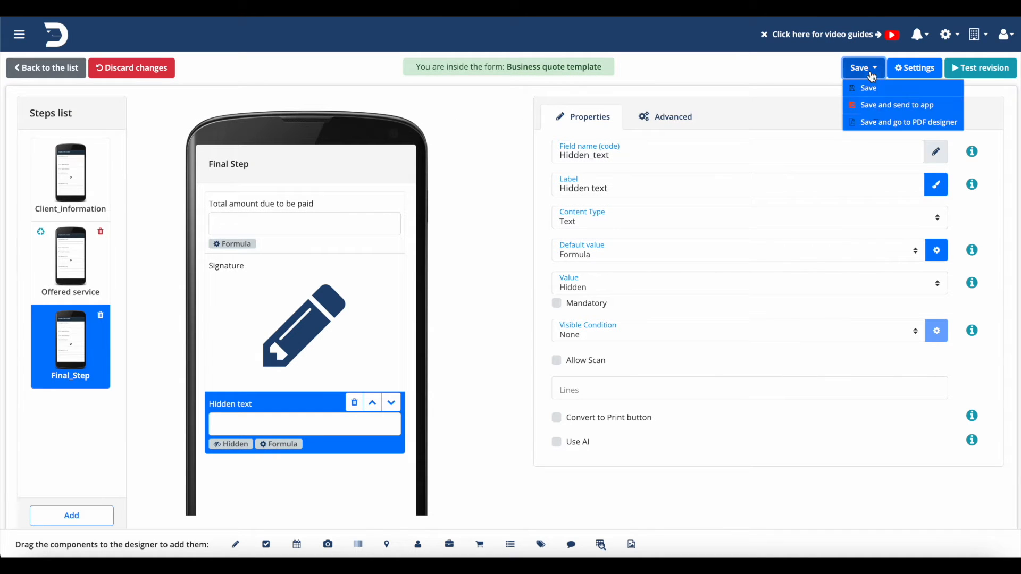
click(880, 121)
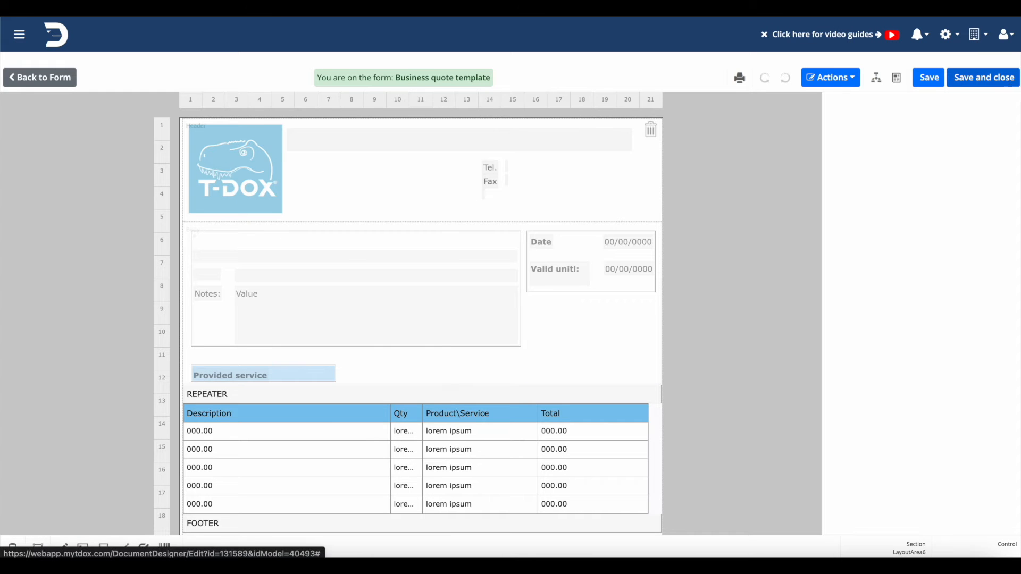
click(1012, 90)
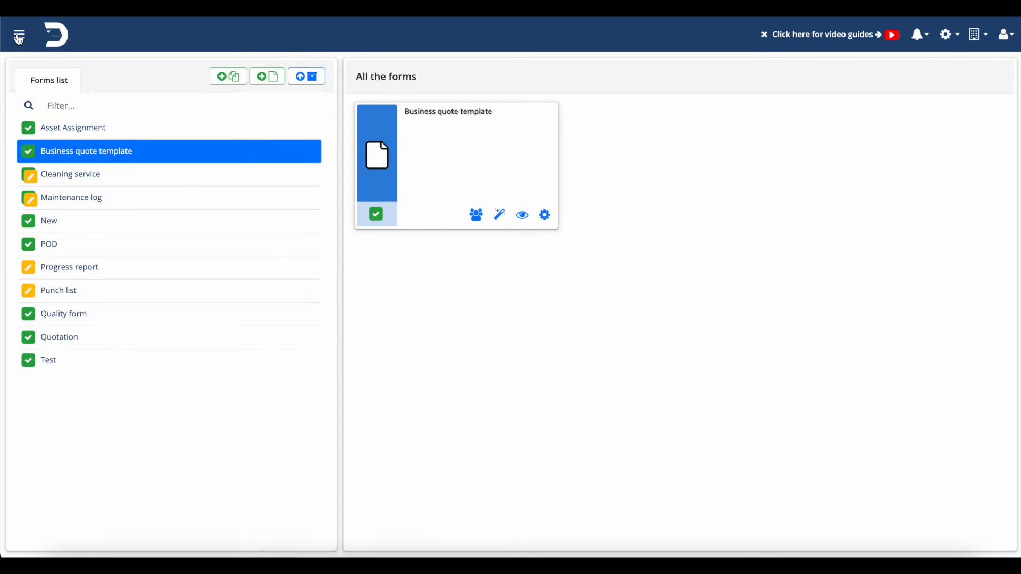
Open Reports and list the filled documents of the Business quote template form.
click(19, 36)
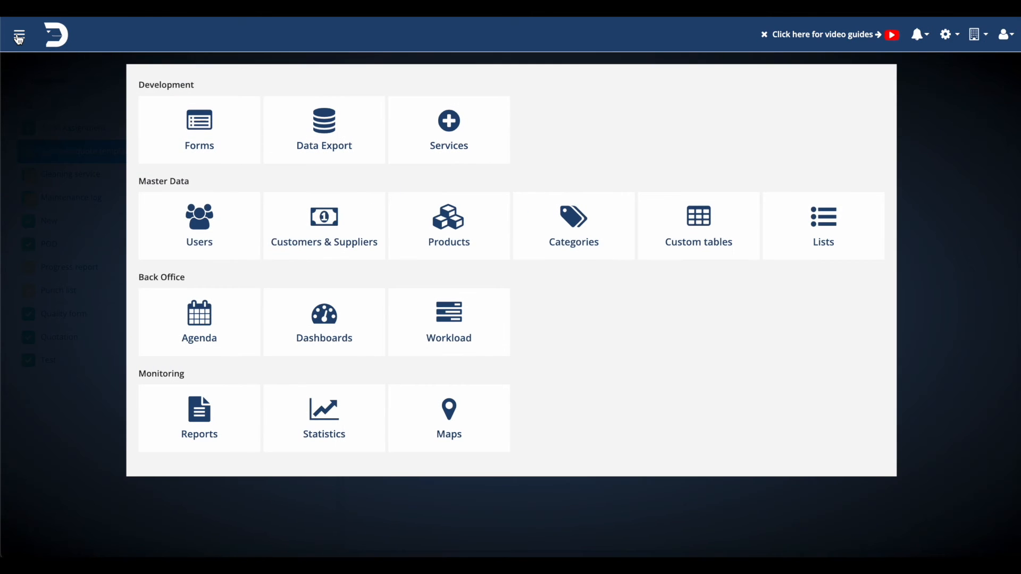
click(165, 432)
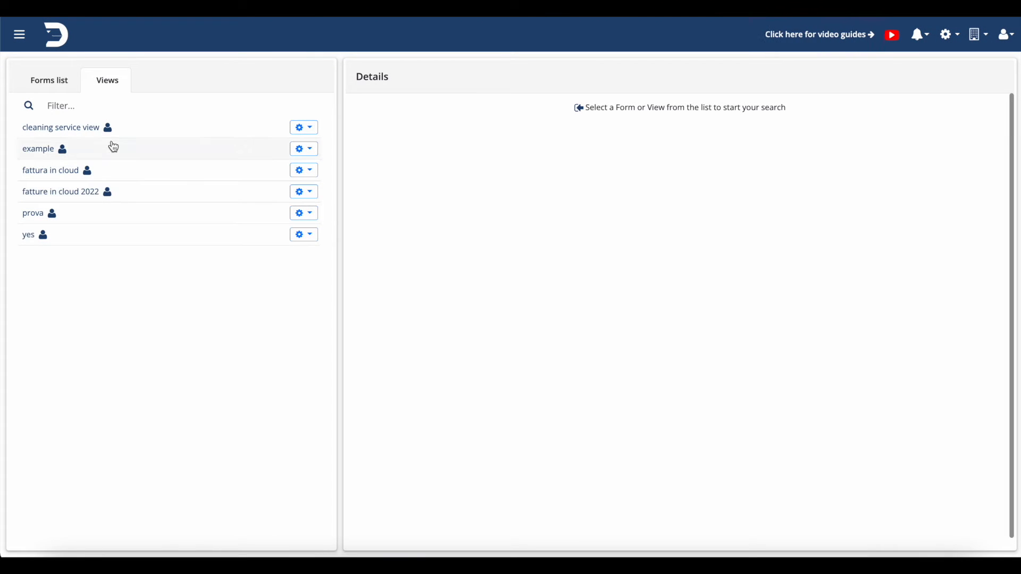
click(63, 81)
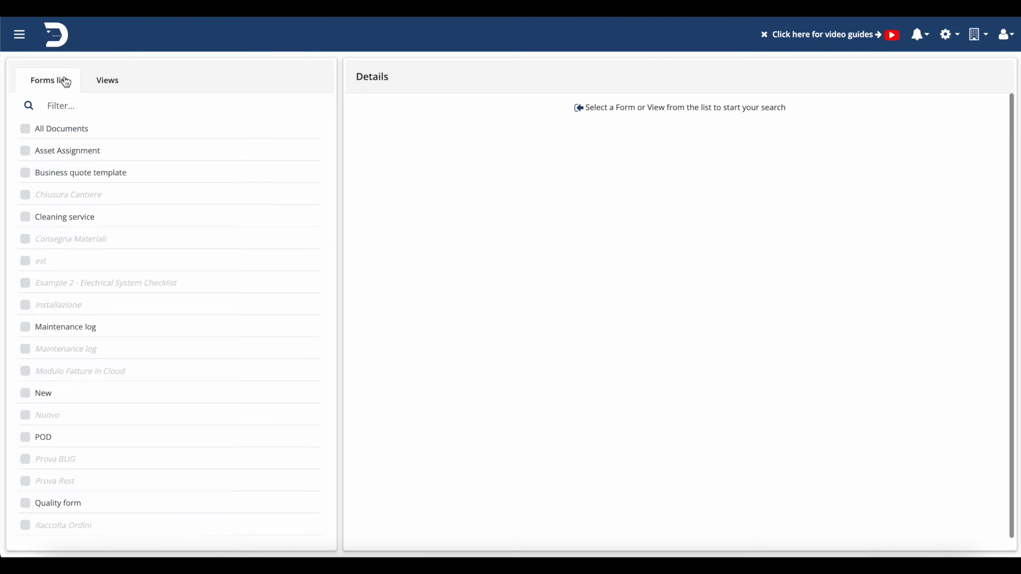
click(68, 176)
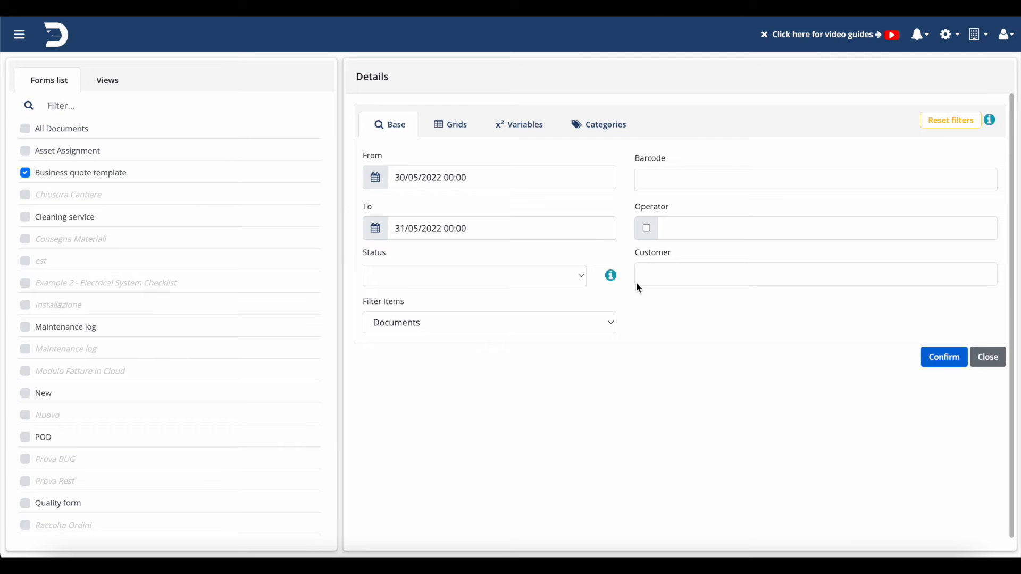
click(937, 356)
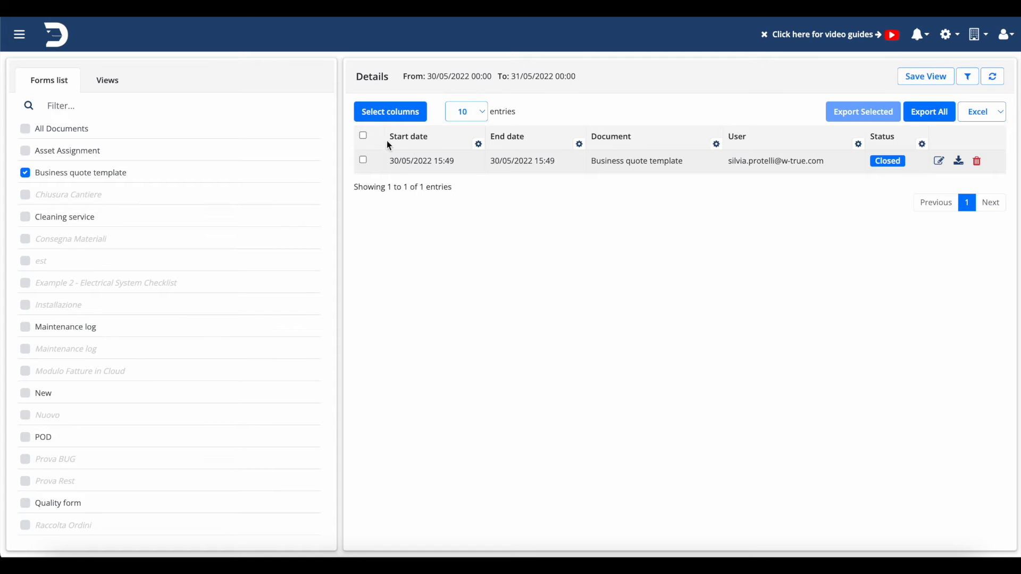
Add the Hidden_text column to the report's selected columns.
click(400, 118)
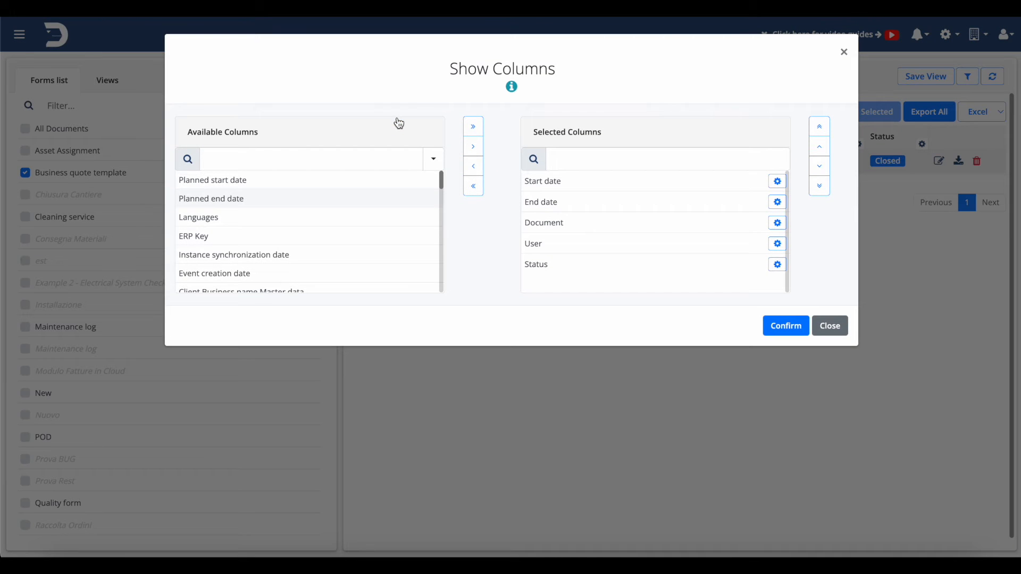
click(375, 157)
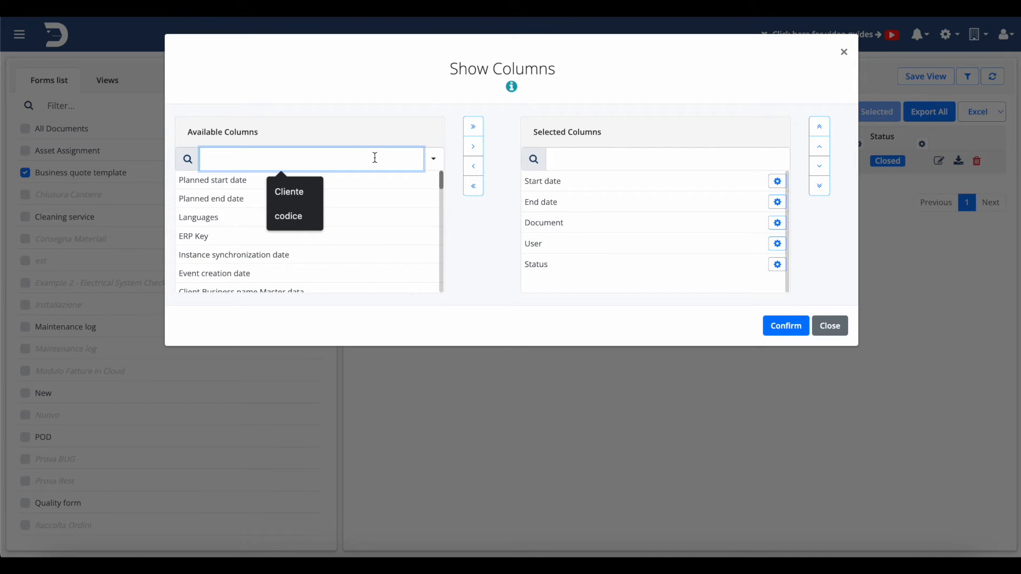
text(Hidden)
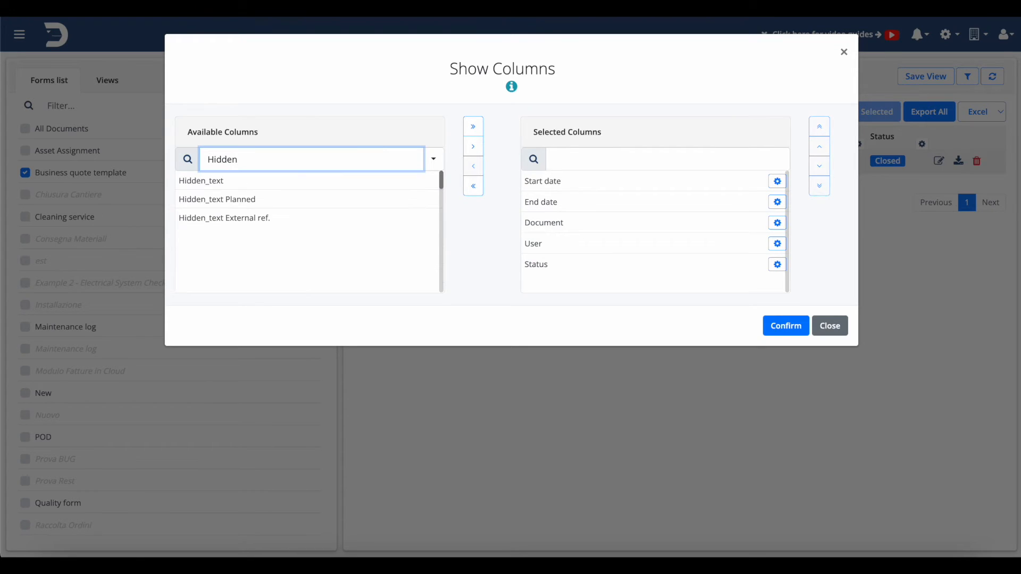
click(224, 184)
click(473, 147)
double_click(388, 156)
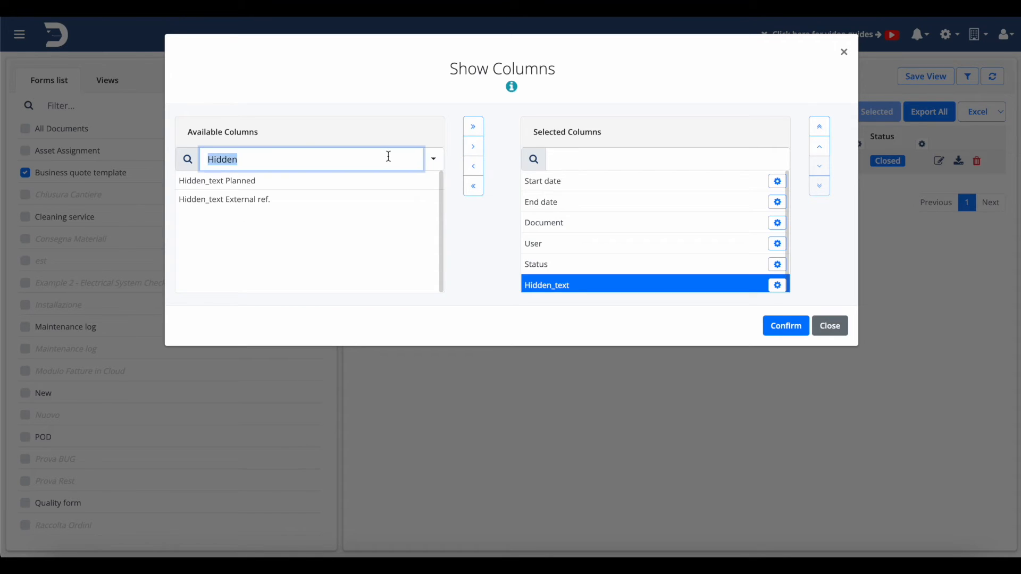
key(BackSpace)
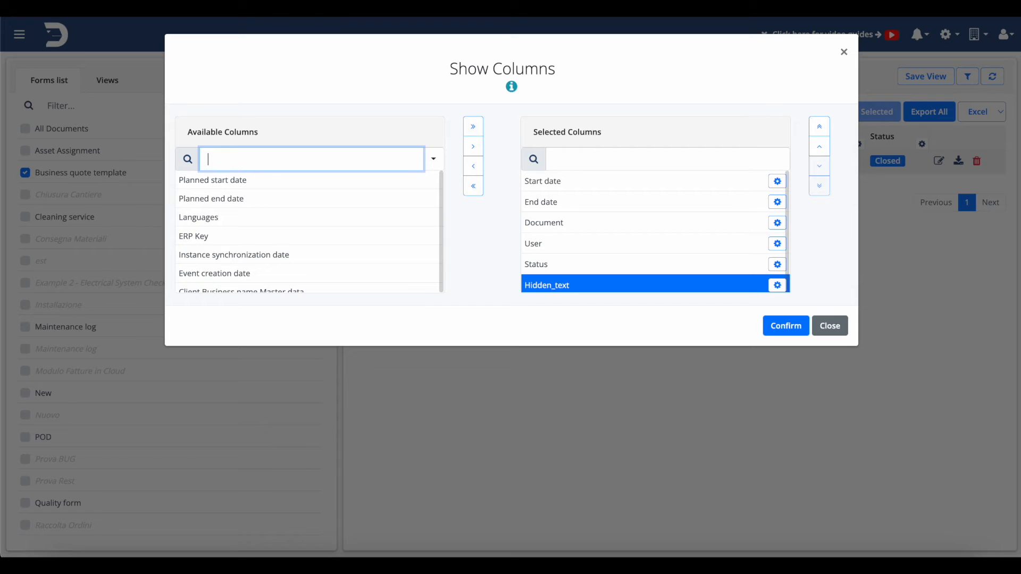
Add the Client Email Master data column and confirm the column selection.
text(Master)
click(260, 223)
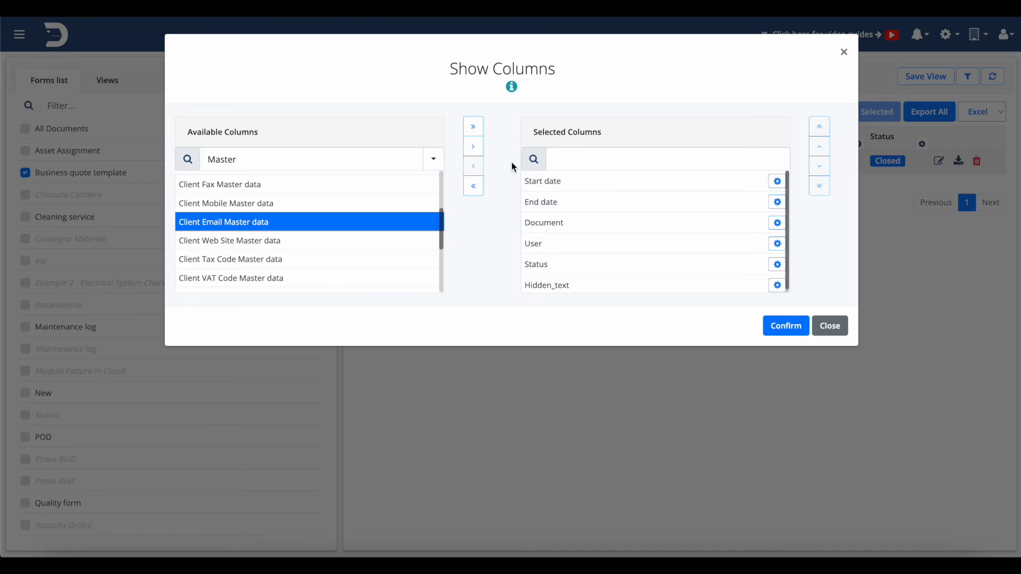
click(477, 151)
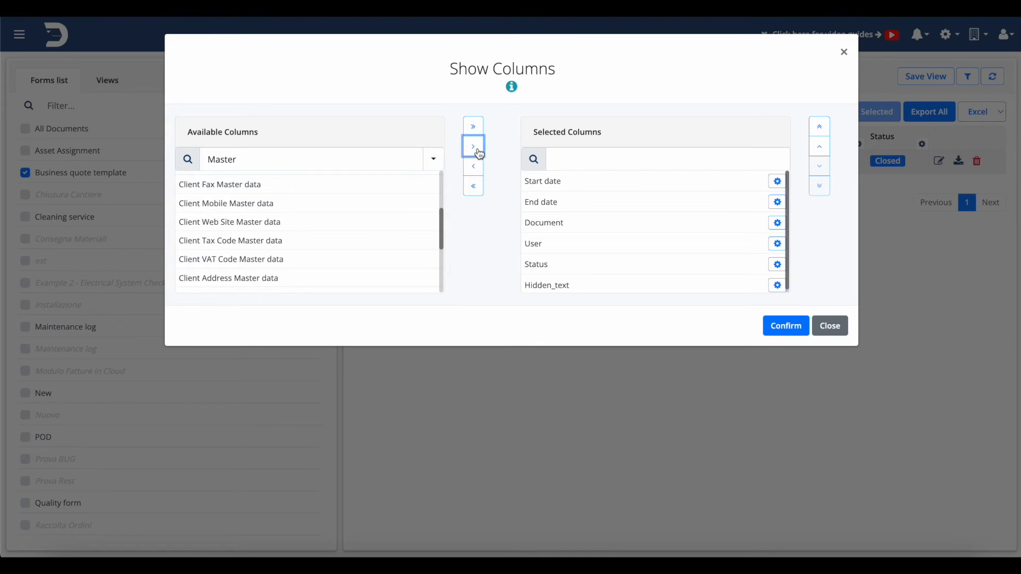
scroll(615, 282, down, 1)
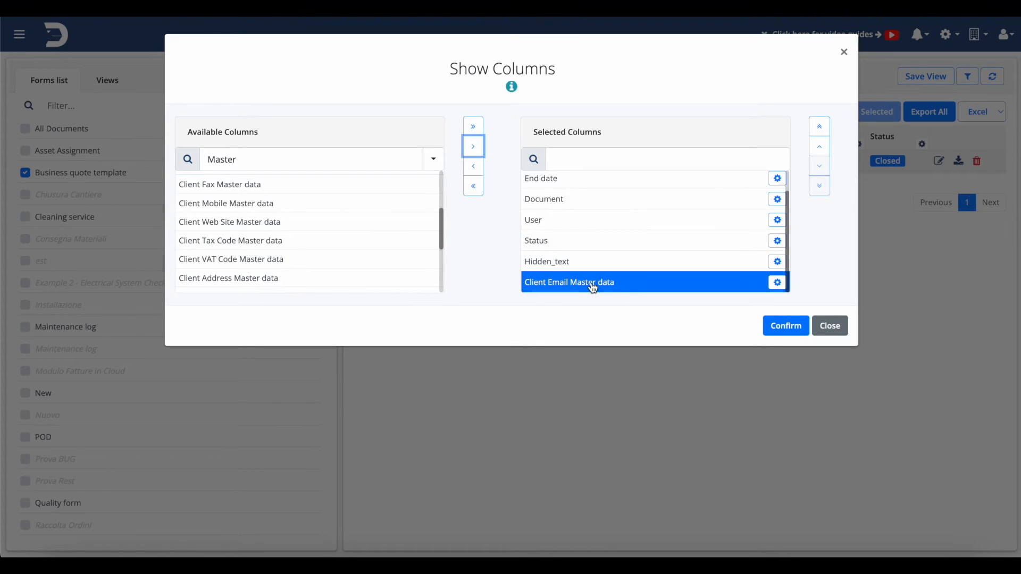
scroll(340, 261, down, 1)
scroll(339, 261, down, 3)
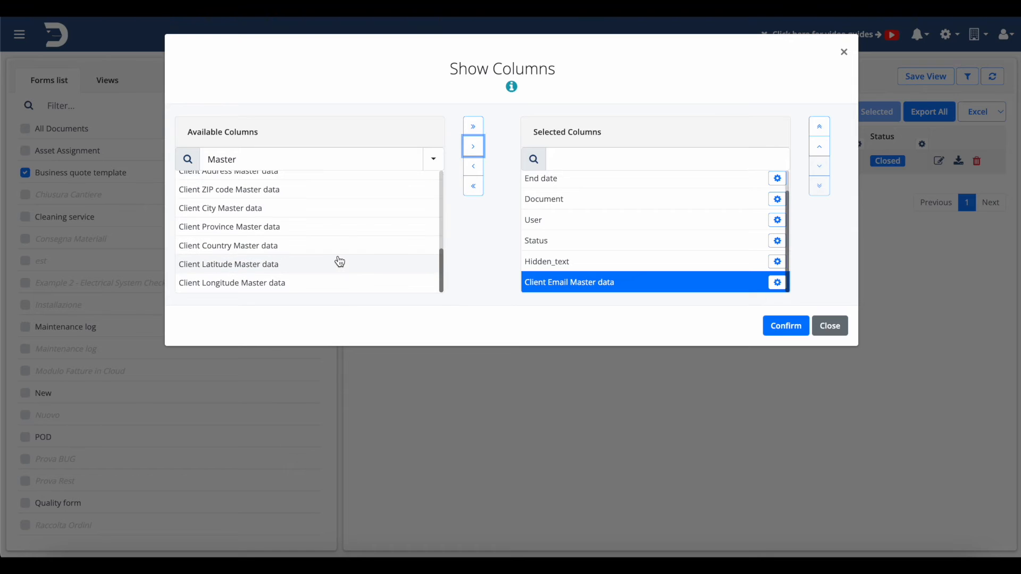
click(785, 326)
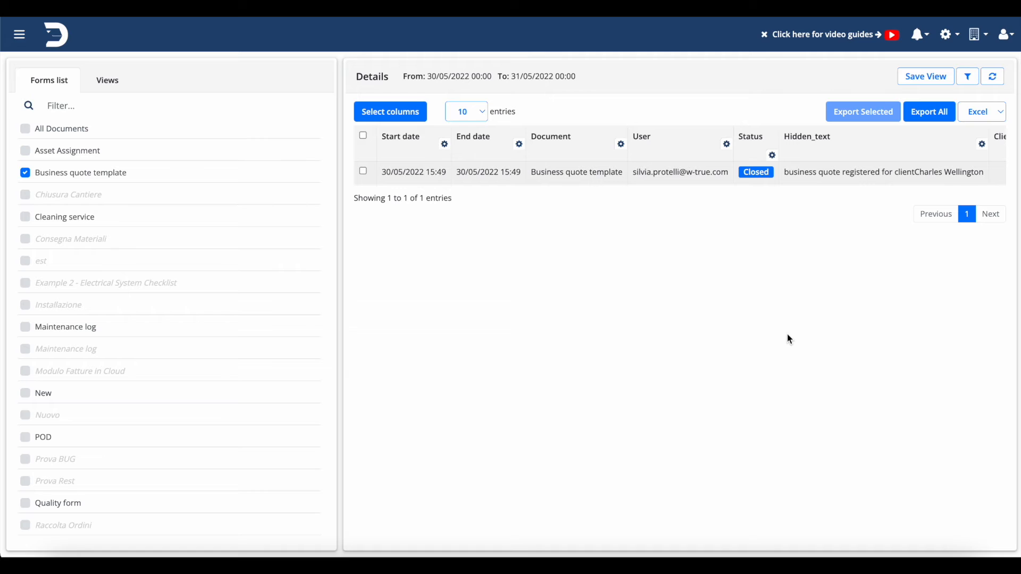
Save the current report layout as a new view named "view business quote".
click(926, 76)
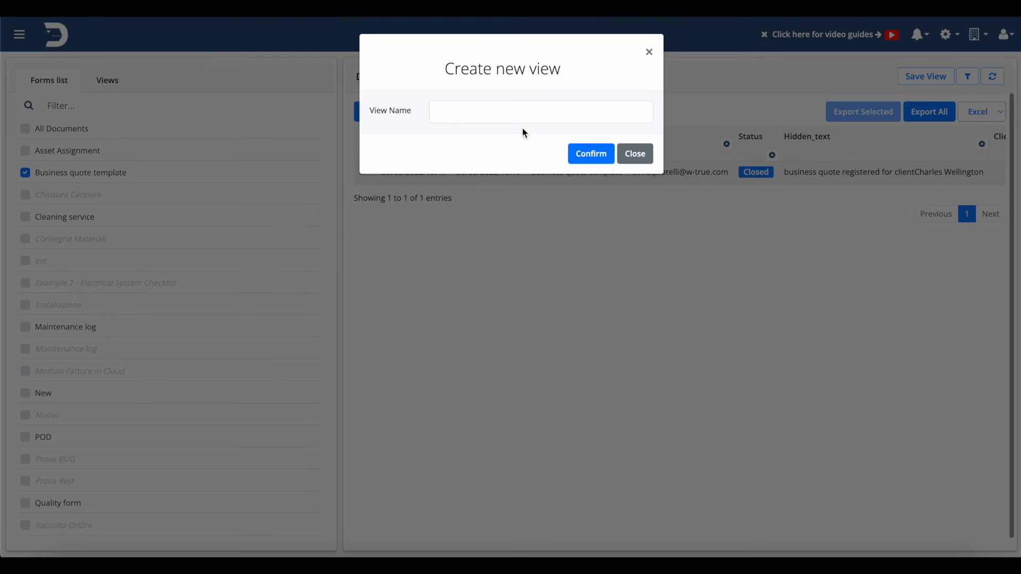
click(506, 110)
text(view business qou)
key(BackSpace)
key(BackSpace)
text(uote)
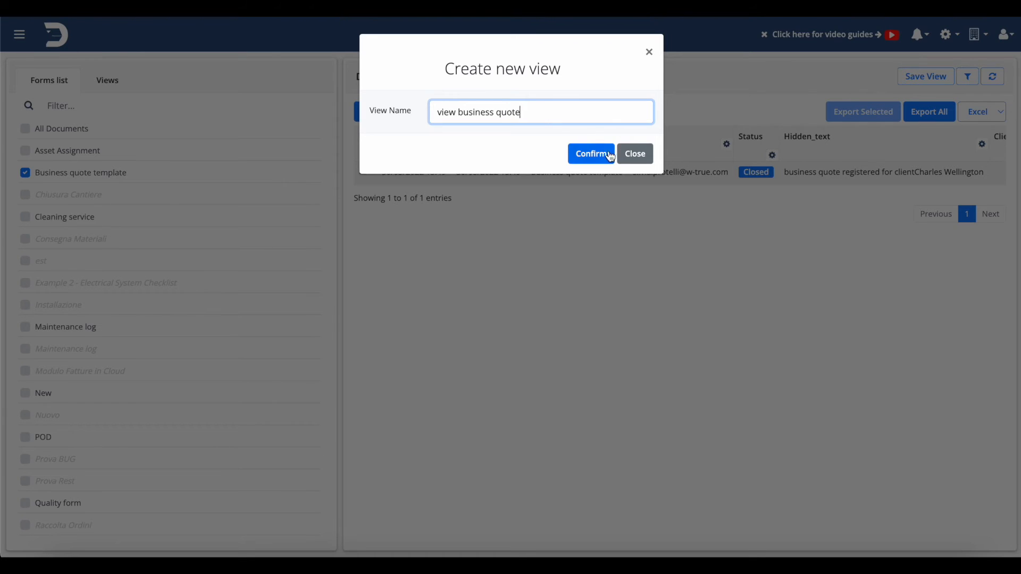
click(613, 154)
Open the schedule settings of the "view business quote" view.
click(104, 84)
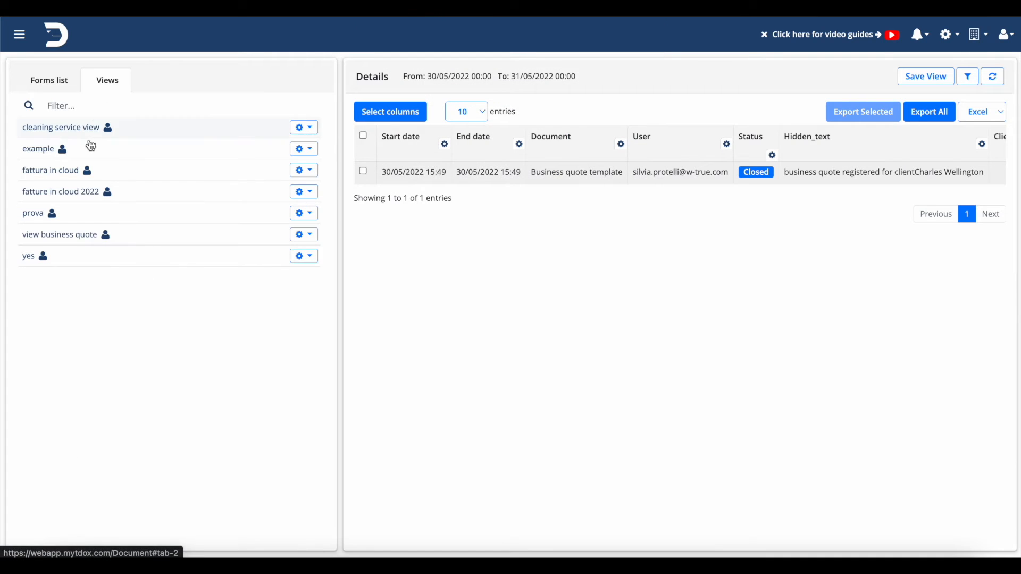
click(294, 241)
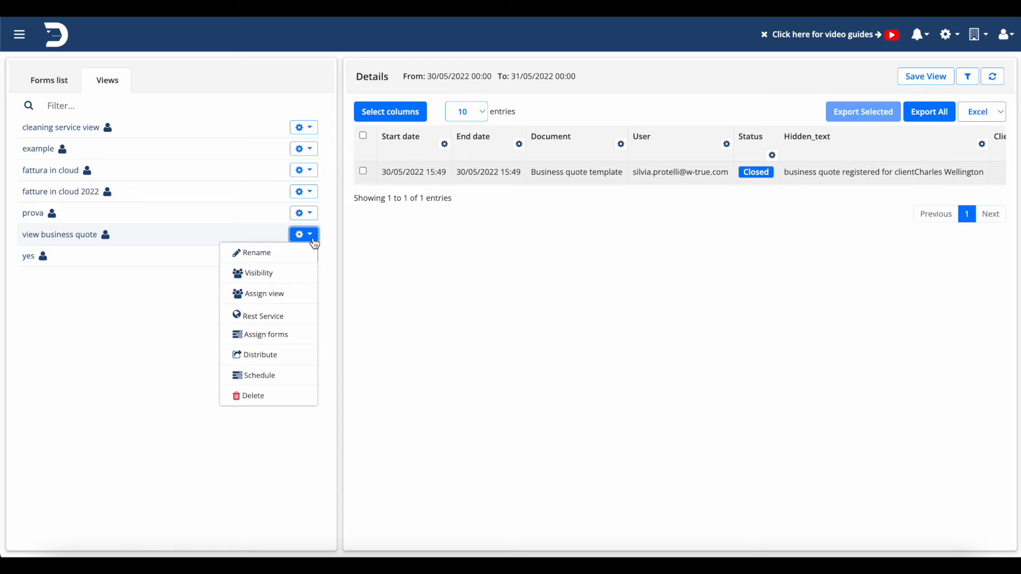
click(272, 373)
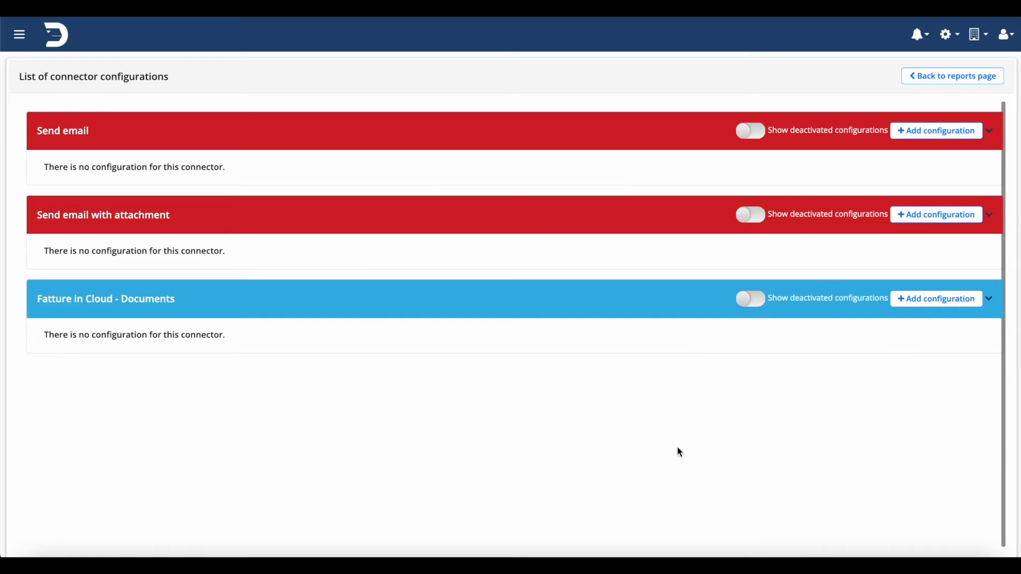
Add a Send email configuration named "test" with "info" as the sender.
click(951, 131)
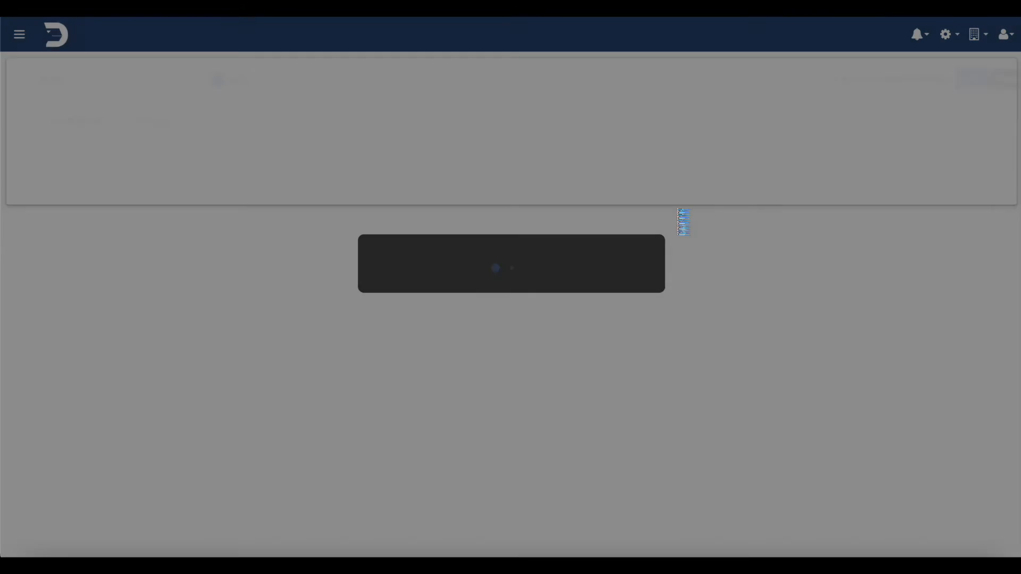
click(158, 80)
text(test)
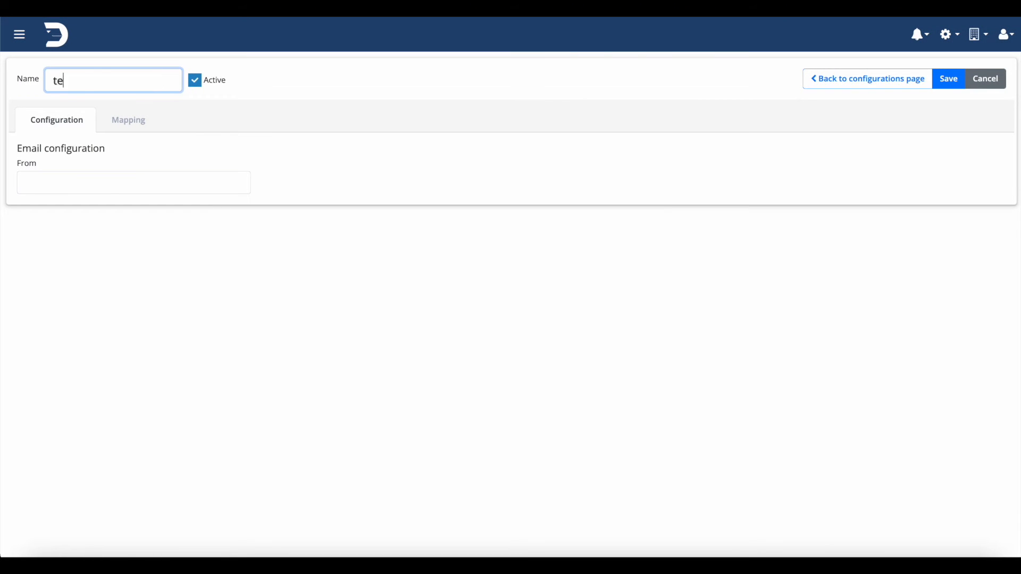
click(80, 186)
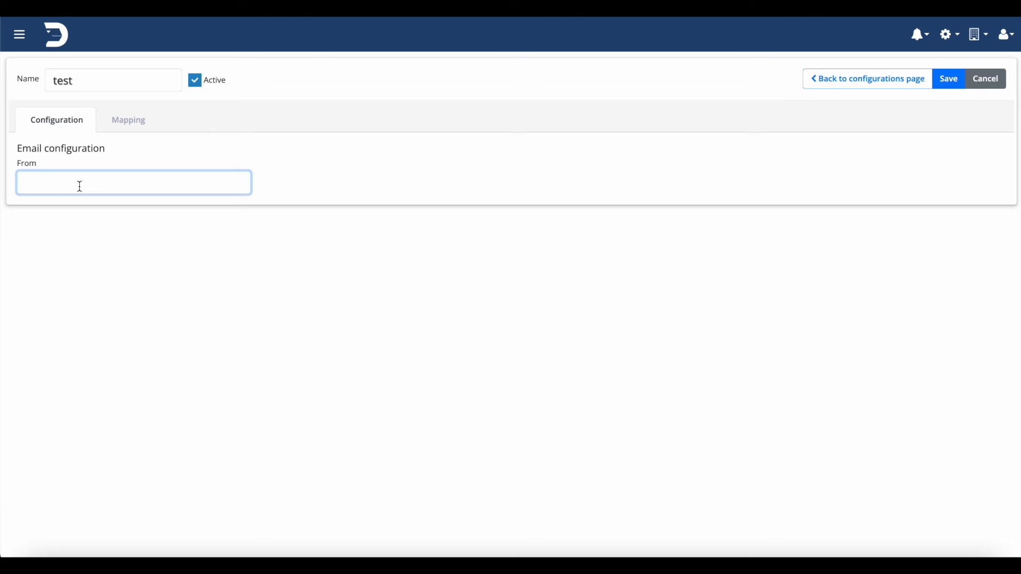
text(info)
click(104, 222)
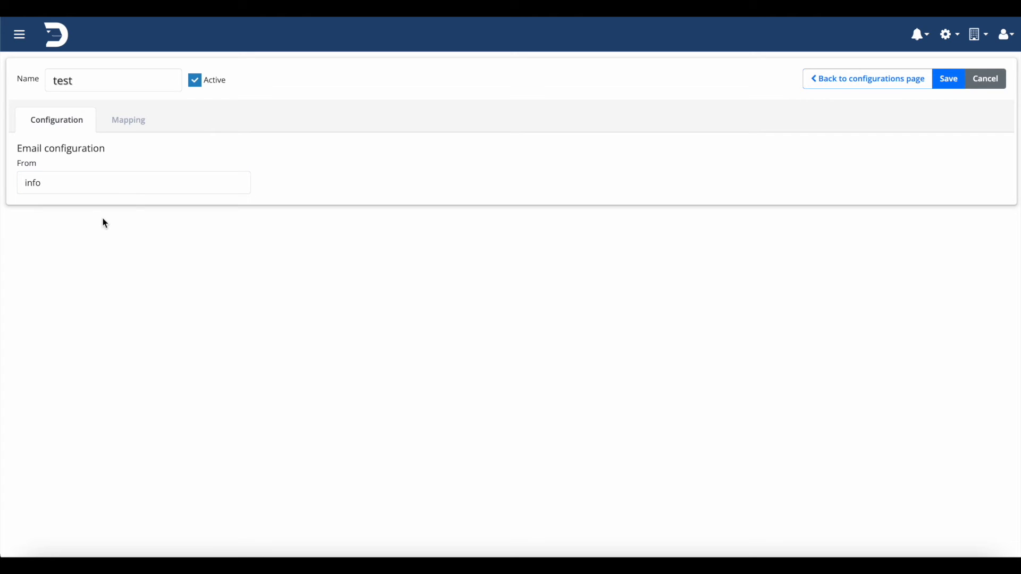
Try mapping Client Email Master data to the To parameter, then remove it.
click(121, 132)
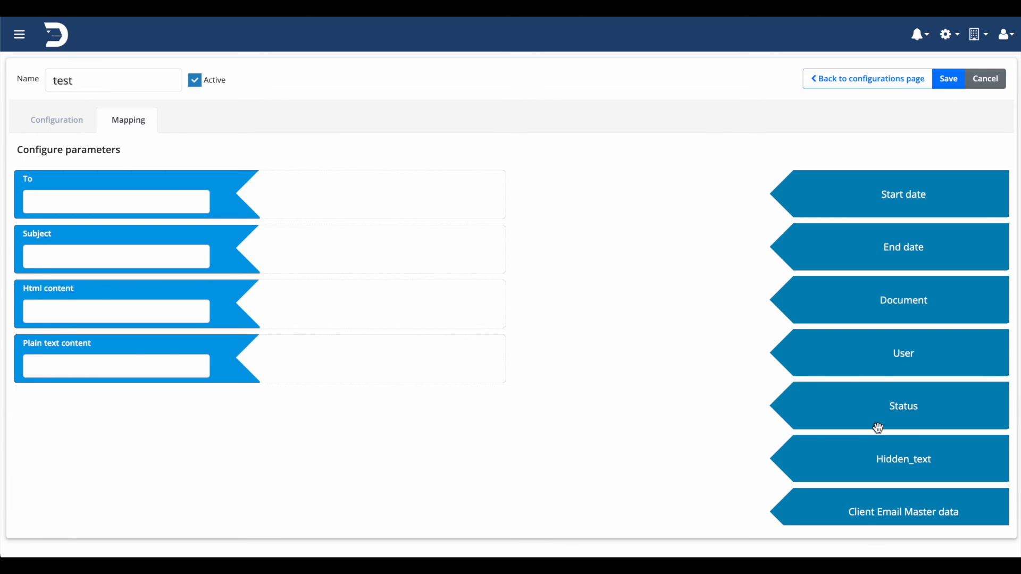
scroll(878, 428, down, 1)
drag(885, 497, 353, 196)
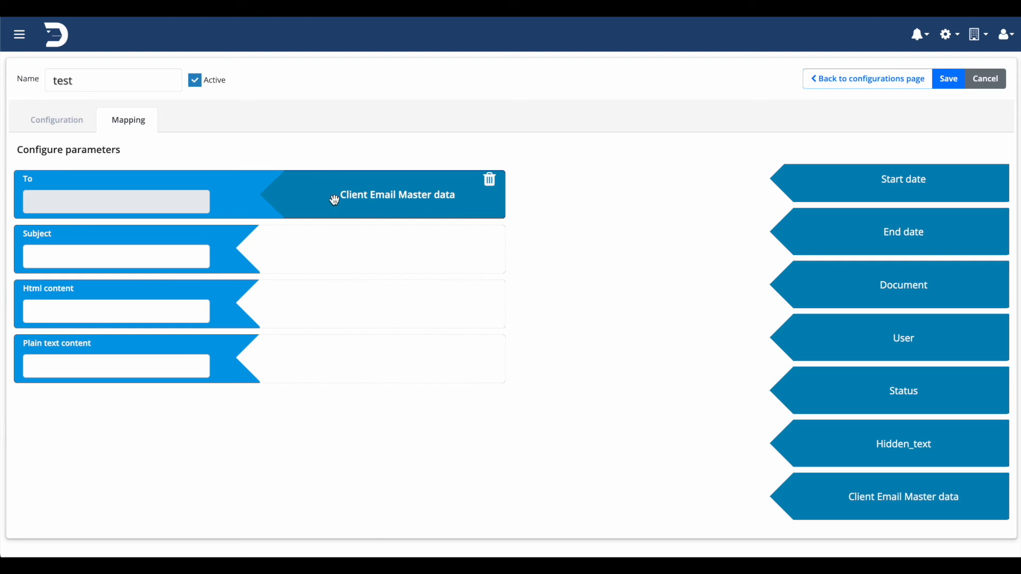
click(489, 180)
Enter the office e-mail address as the To recipient text.
click(149, 199)
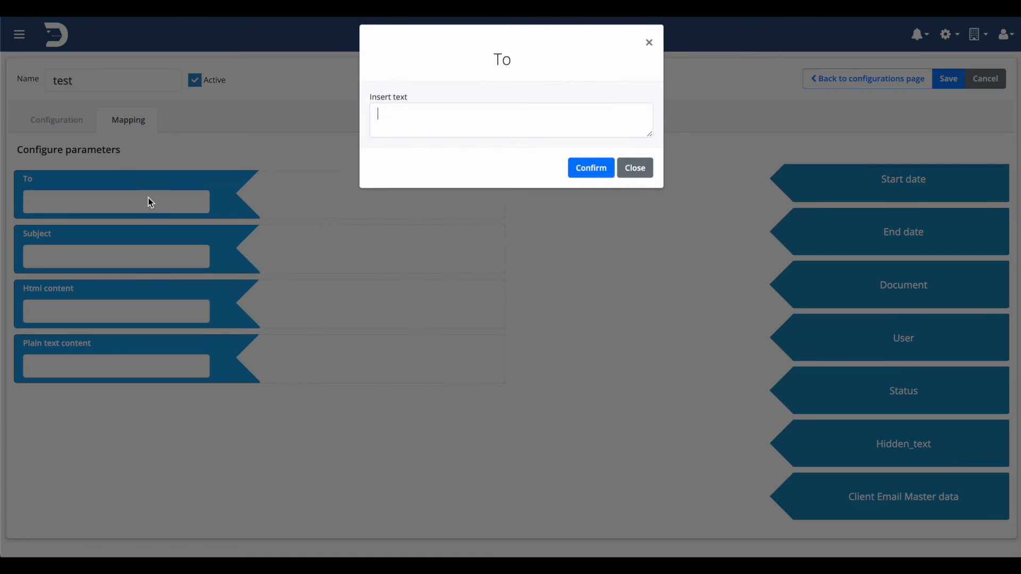
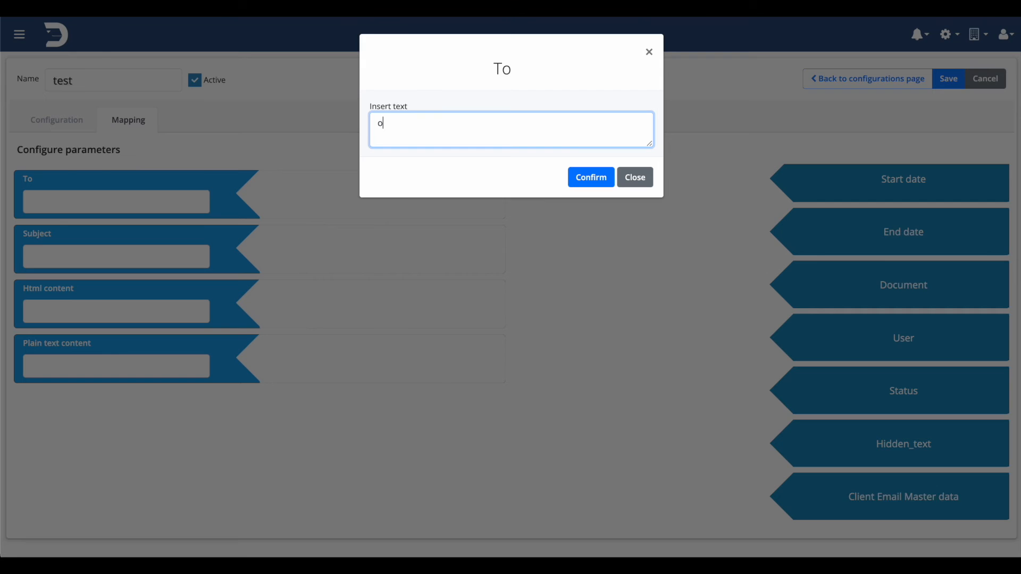
click(595, 177)
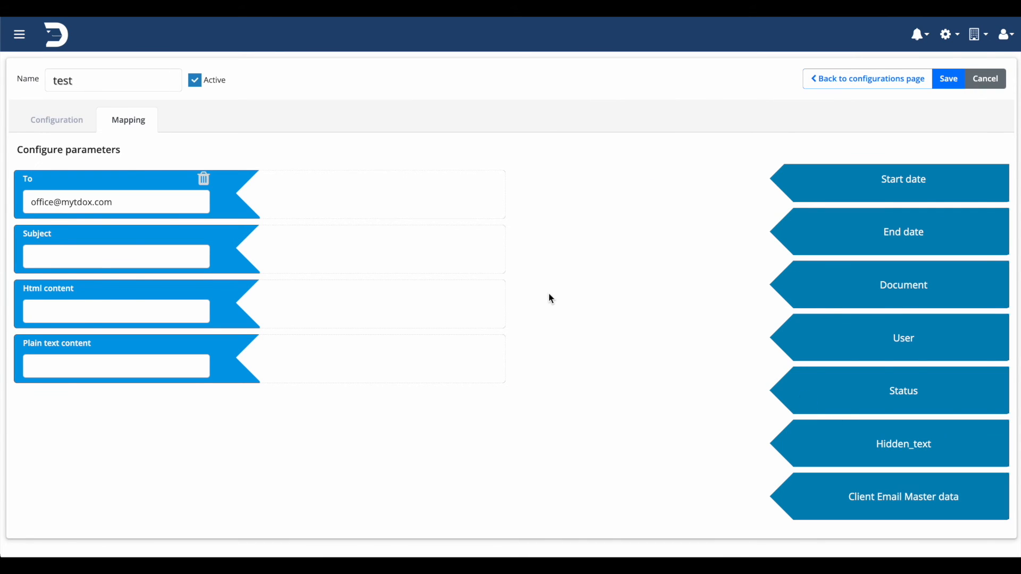
Set the Subject text to "subject".
click(66, 250)
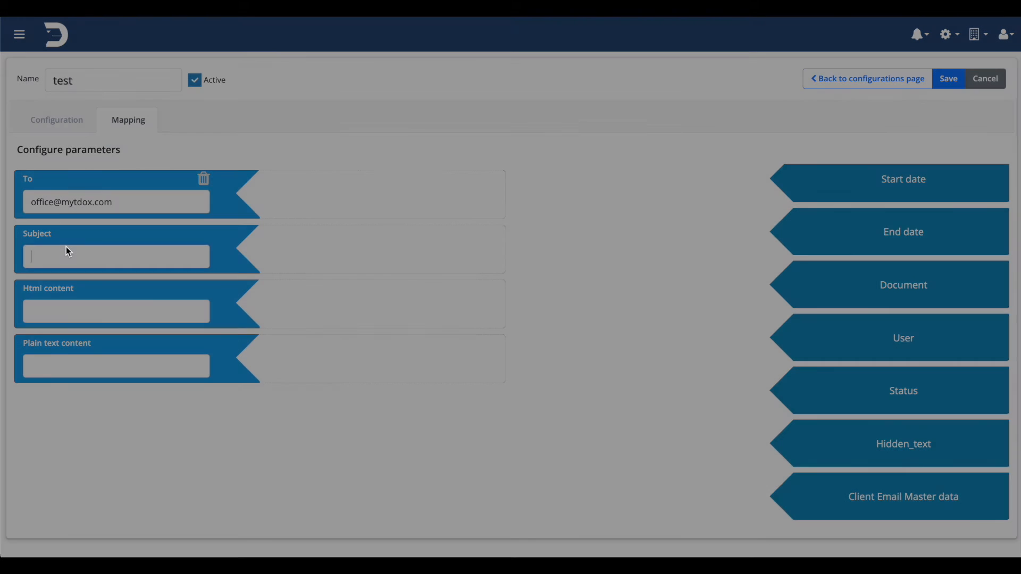
text(subject)
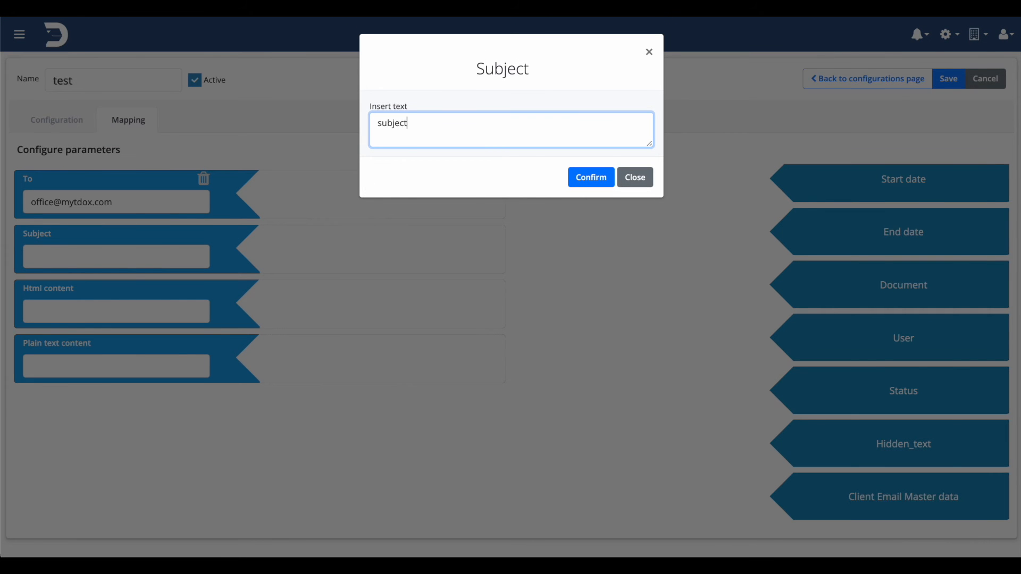
click(594, 179)
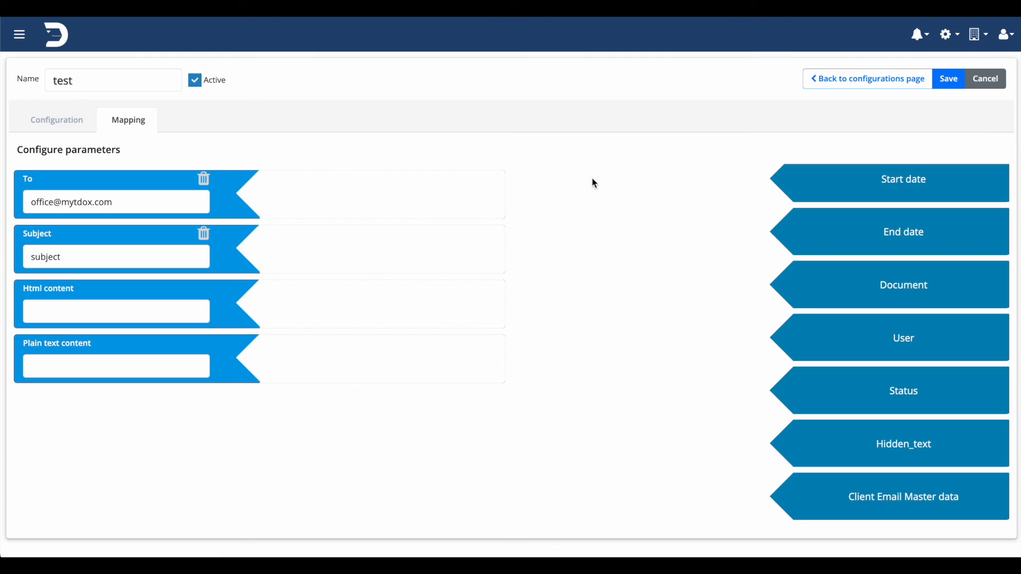
Map Hidden_text to the Plain text content parameter and save the configuration.
drag(861, 456, 338, 373)
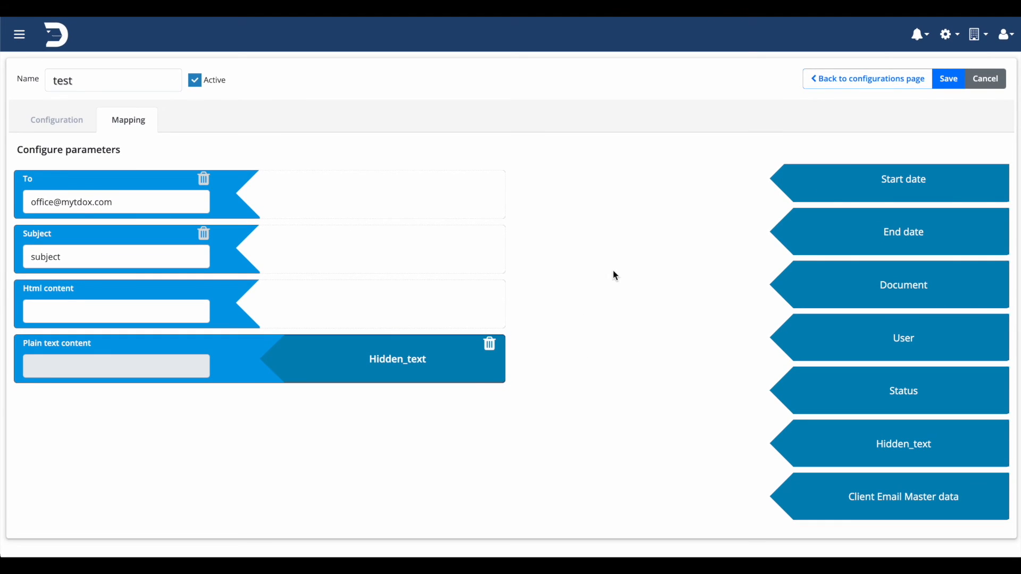
click(949, 84)
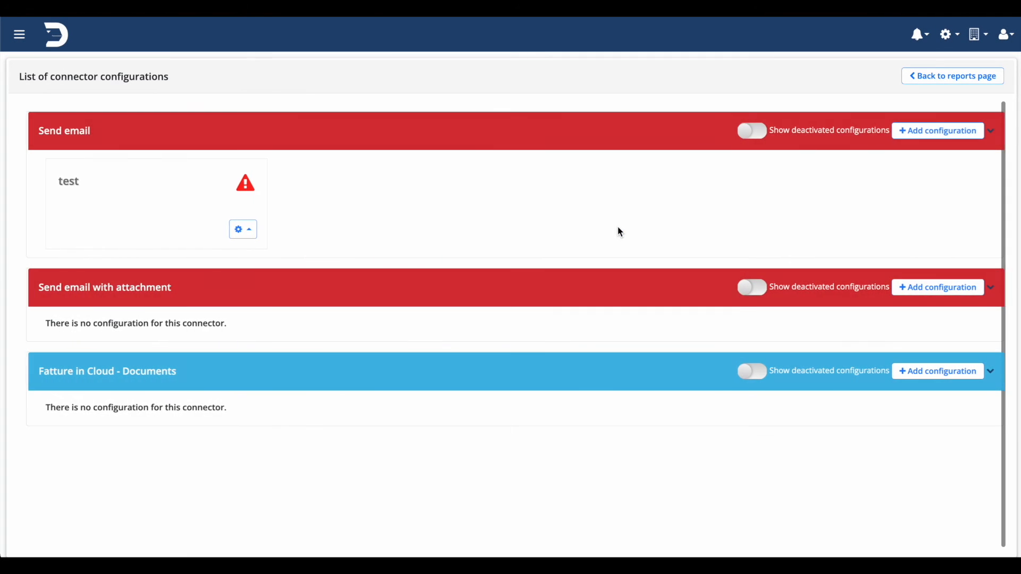
Add a schedule named "test A" to the test configuration, running every 15 minutes.
click(246, 233)
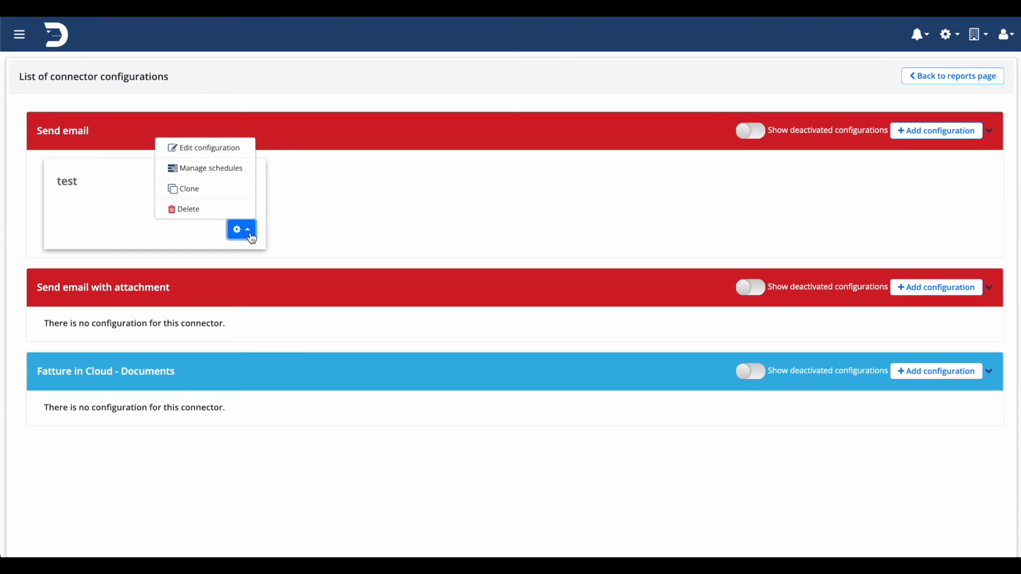
click(292, 208)
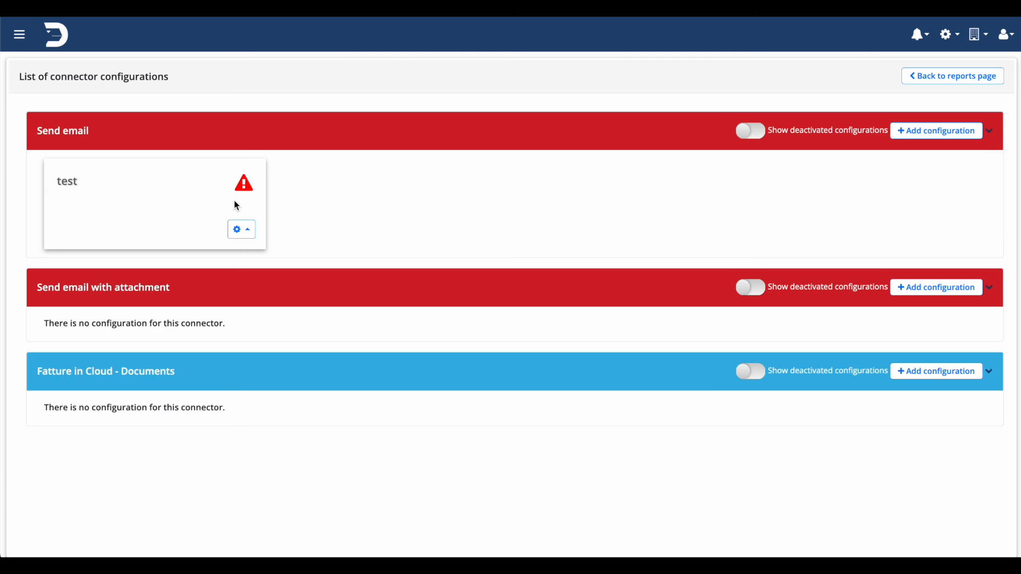
click(243, 184)
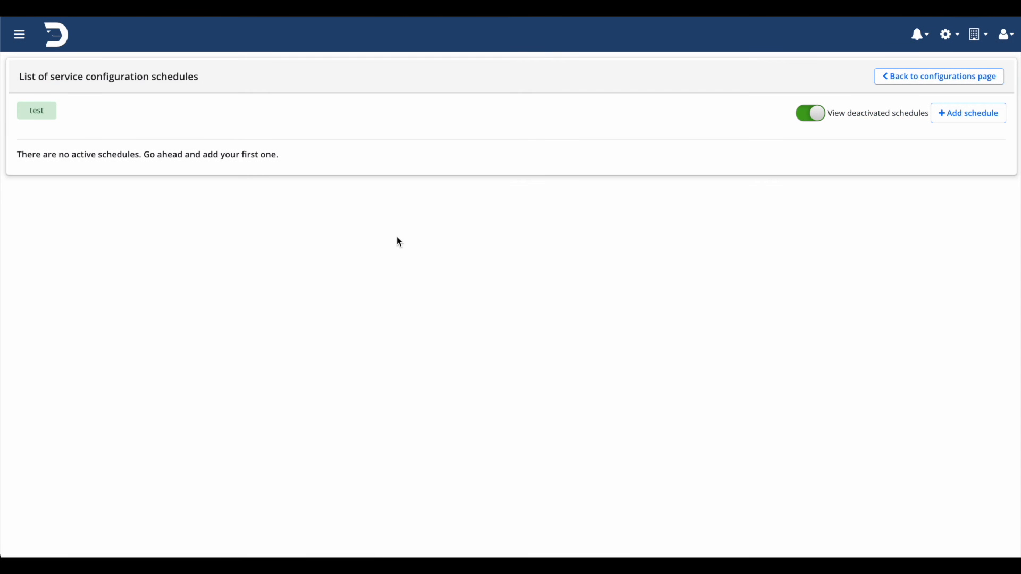
click(964, 113)
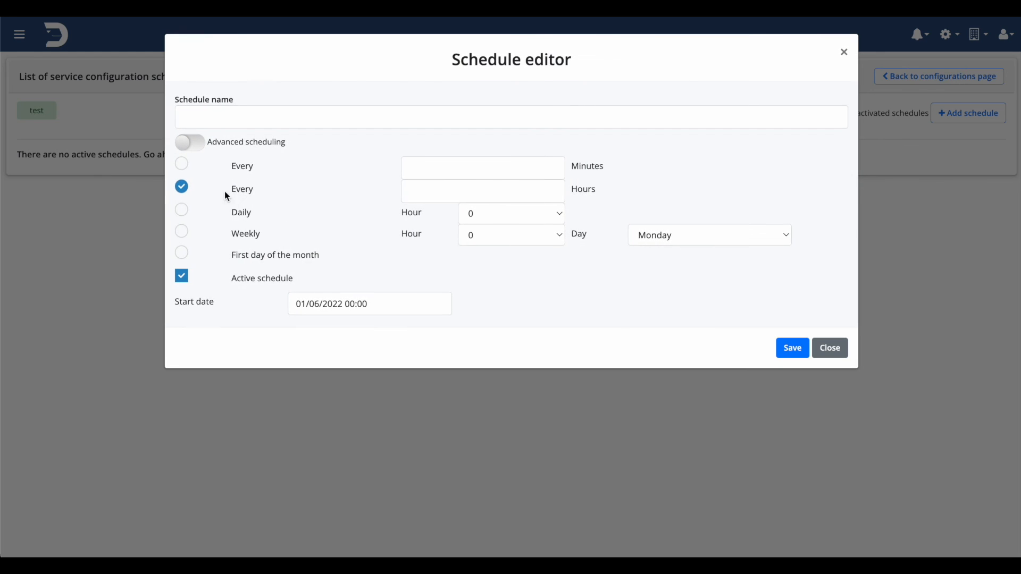
click(220, 116)
text(test A)
click(182, 164)
click(515, 165)
text(15)
click(702, 198)
click(787, 350)
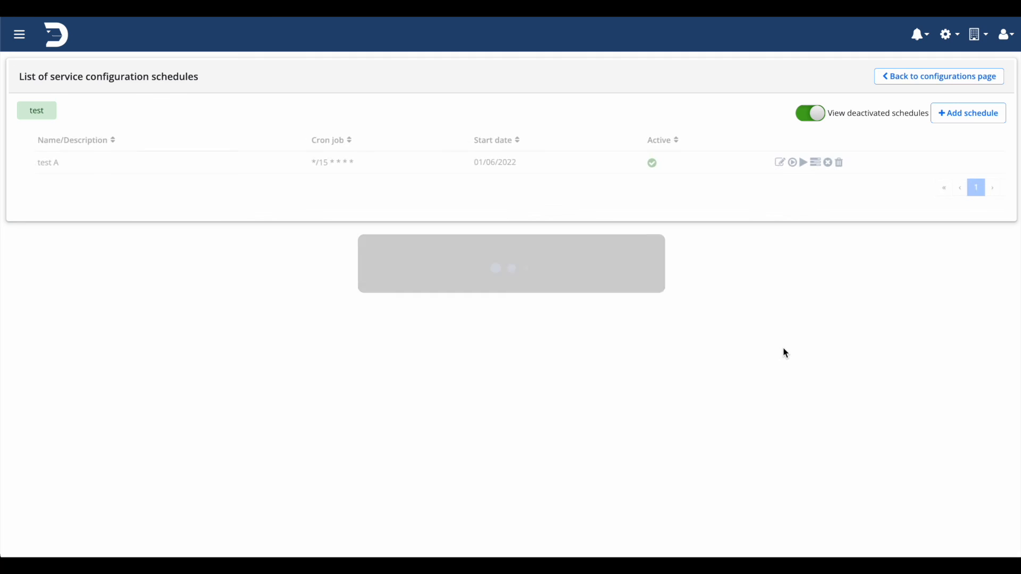